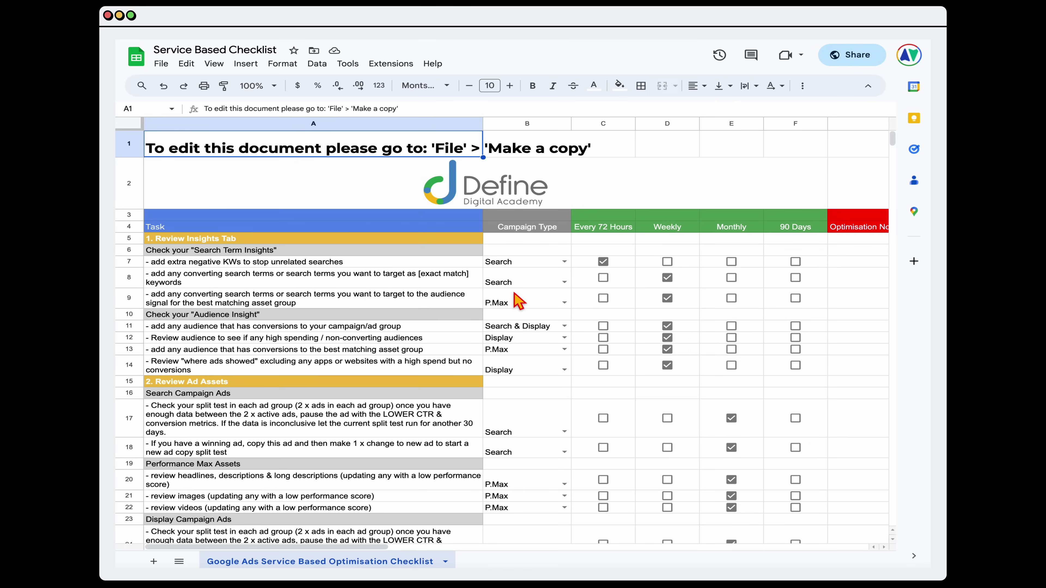
Select the checklist tasks for adding negative keywords and adding converting search terms
scroll(509, 306, right, 2)
scroll(545, 309, left, 2)
click(186, 263)
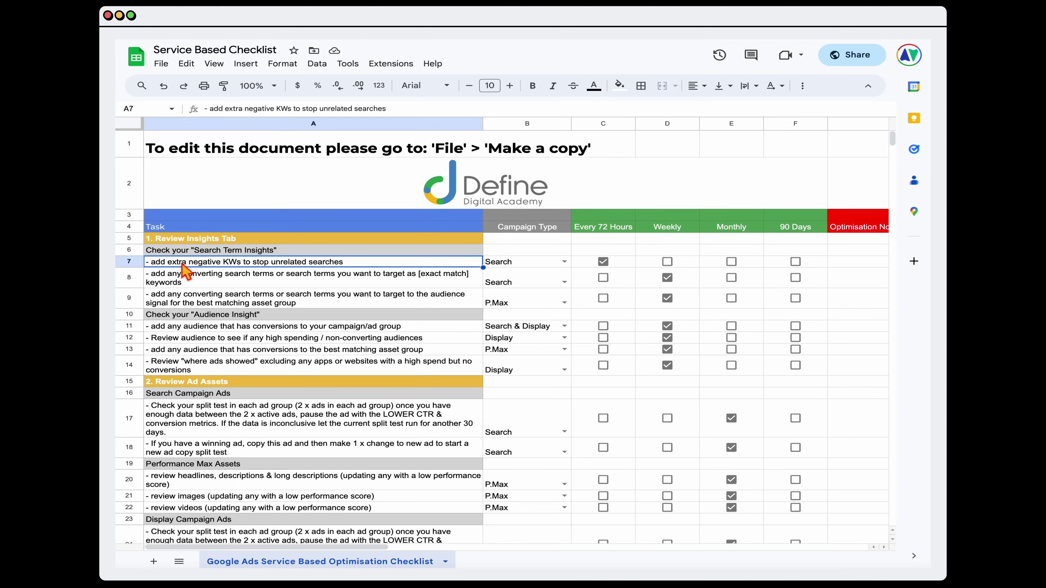
shift+click(185, 281)
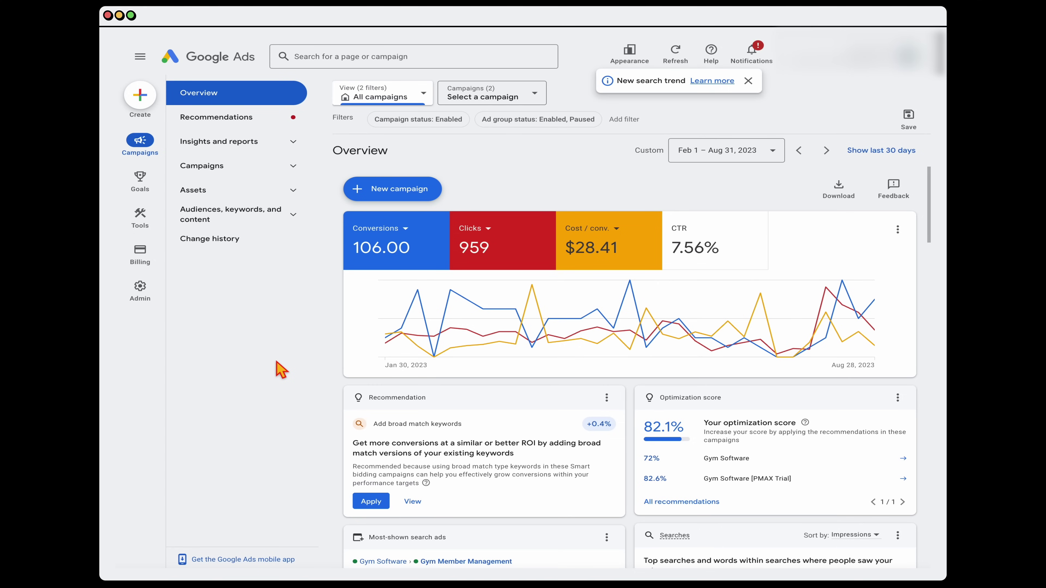
Set the Overview date range to October 1–31, 2023
click(721, 158)
scroll(803, 395, down, 10)
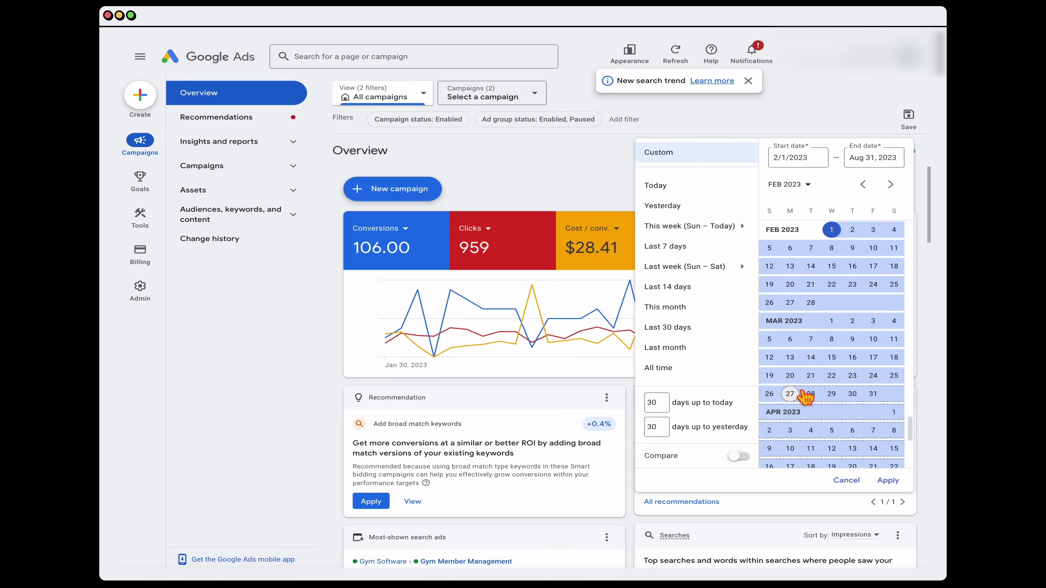
scroll(803, 395, down, 5)
click(878, 275)
click(897, 488)
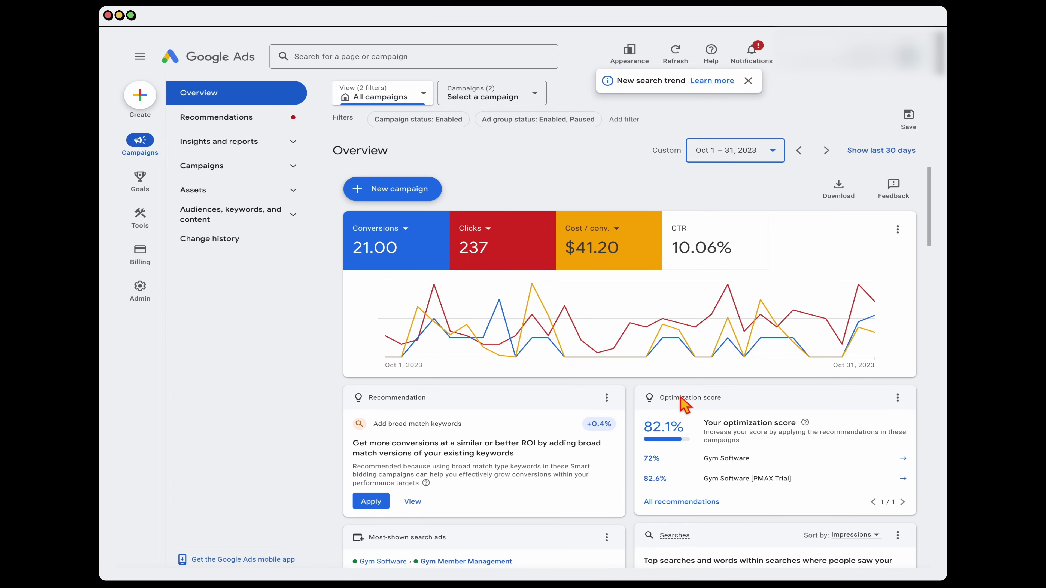
Filter the Overview to the Gym Software campaign
click(271, 153)
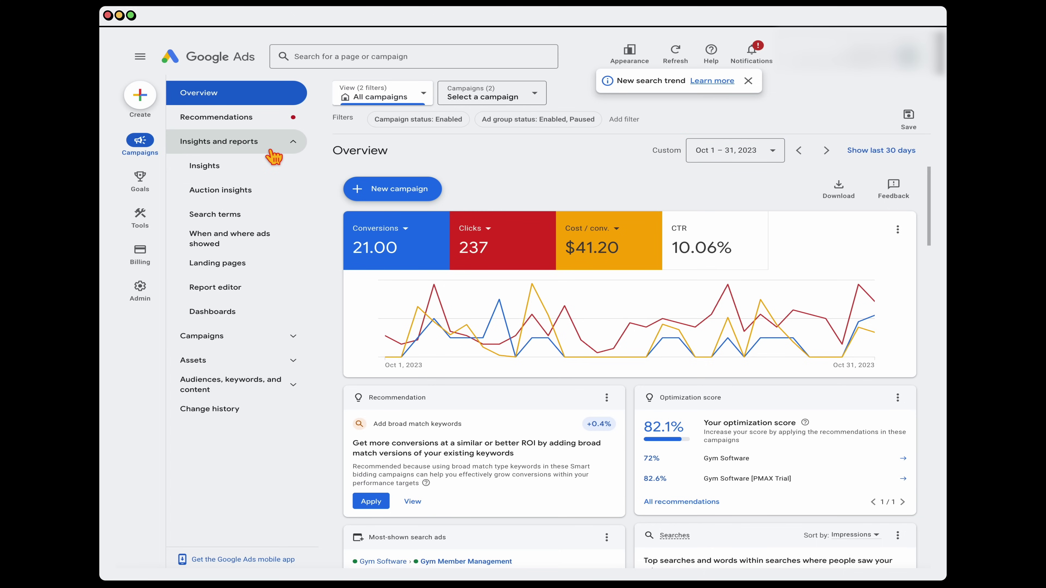
click(494, 99)
click(494, 98)
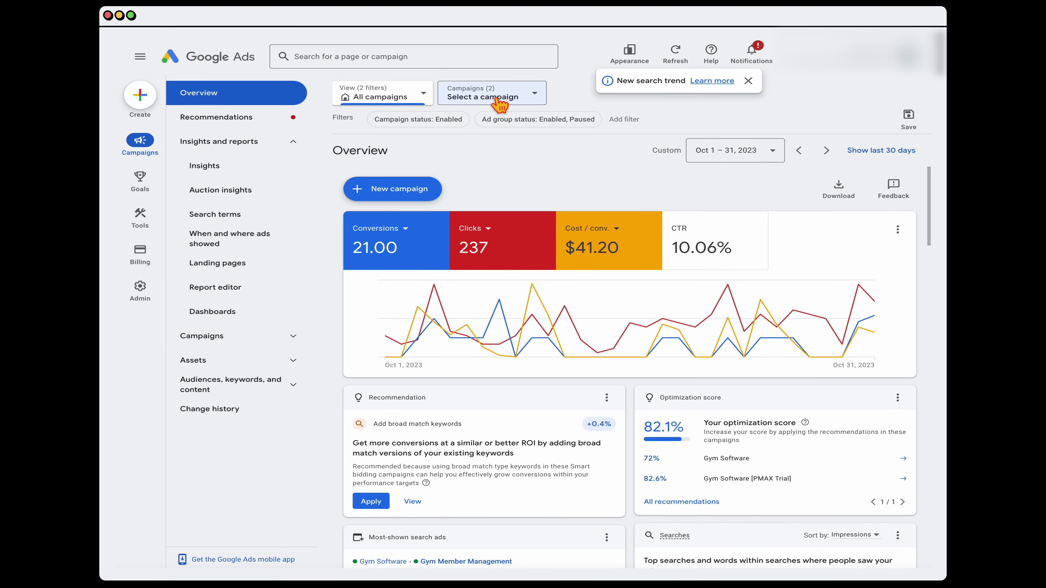
click(514, 99)
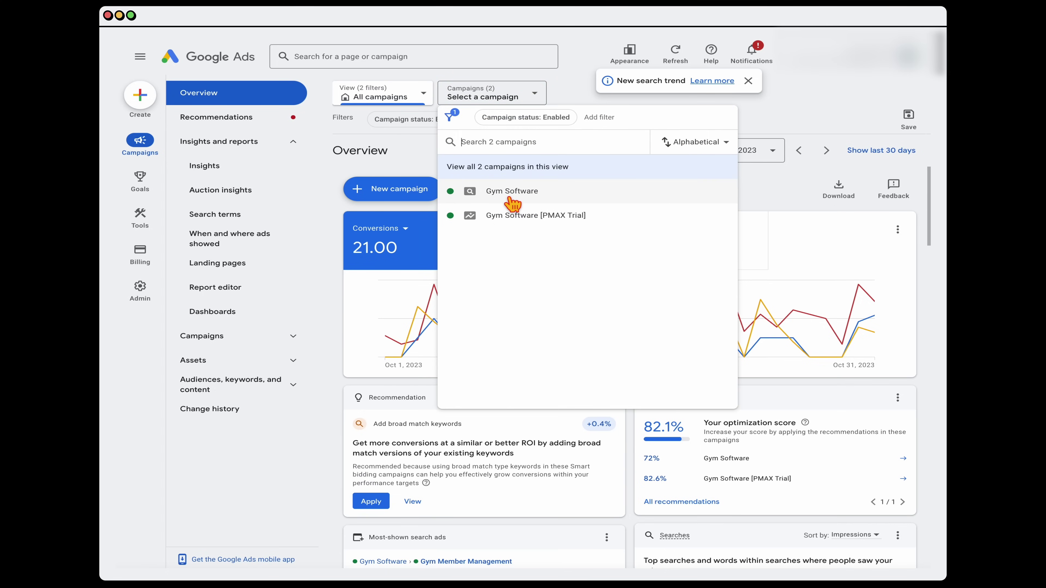
click(512, 197)
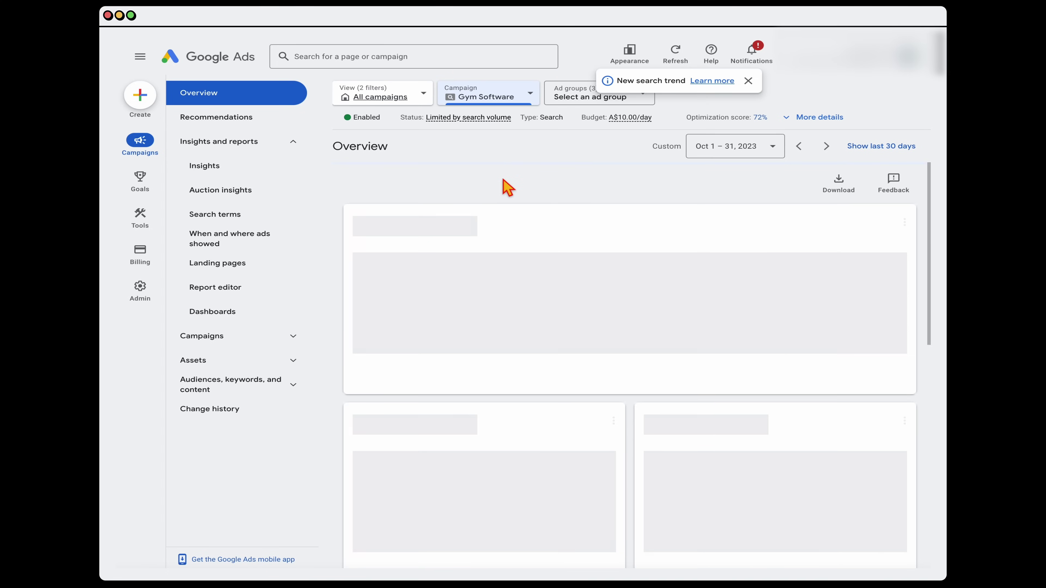
Open the Search terms report showing 200 rows per page
click(243, 151)
click(243, 150)
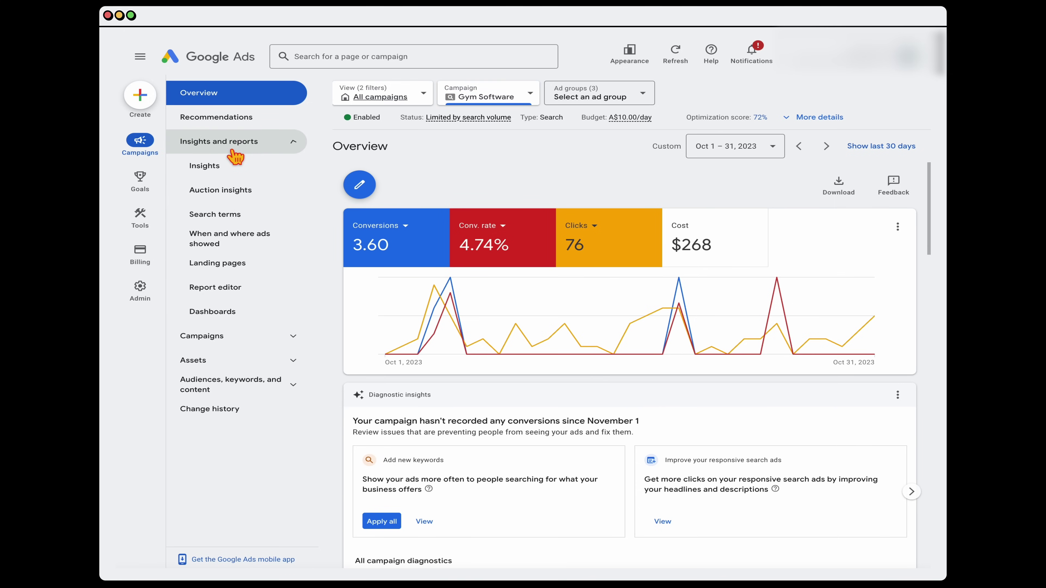
click(224, 222)
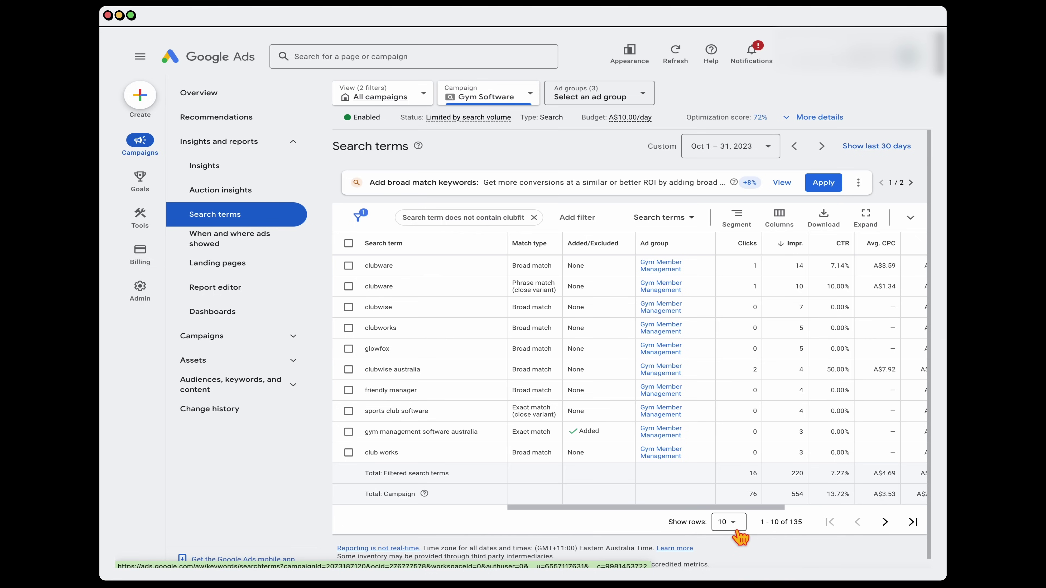
click(726, 531)
click(743, 496)
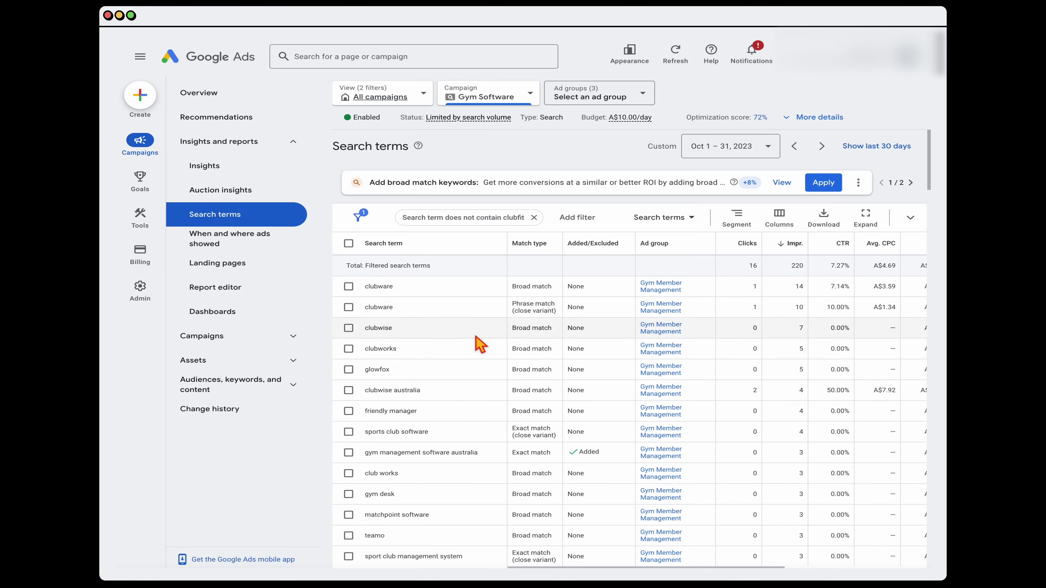
scroll(468, 346, down, 2)
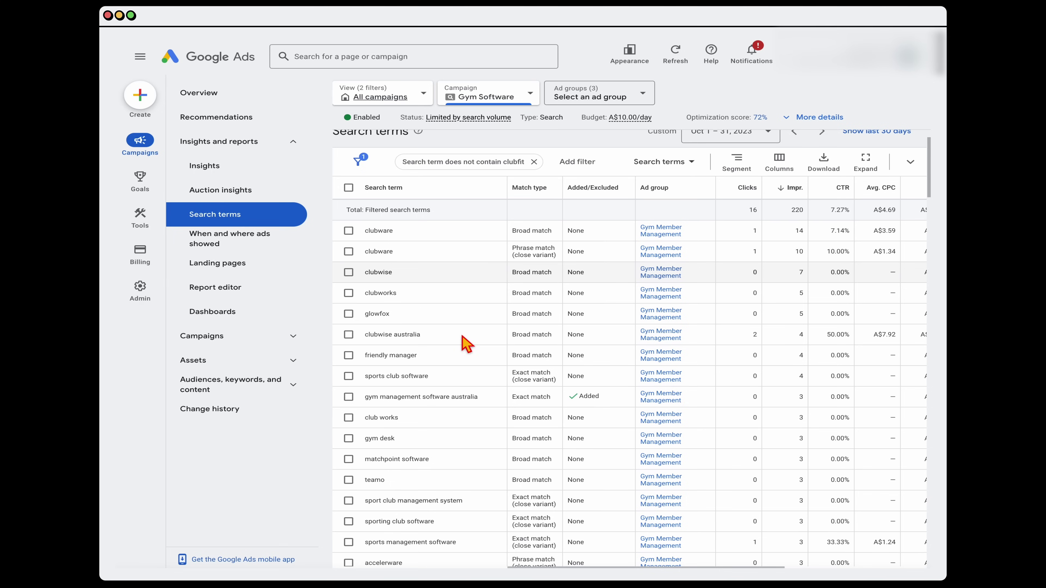
scroll(453, 392, down, 1)
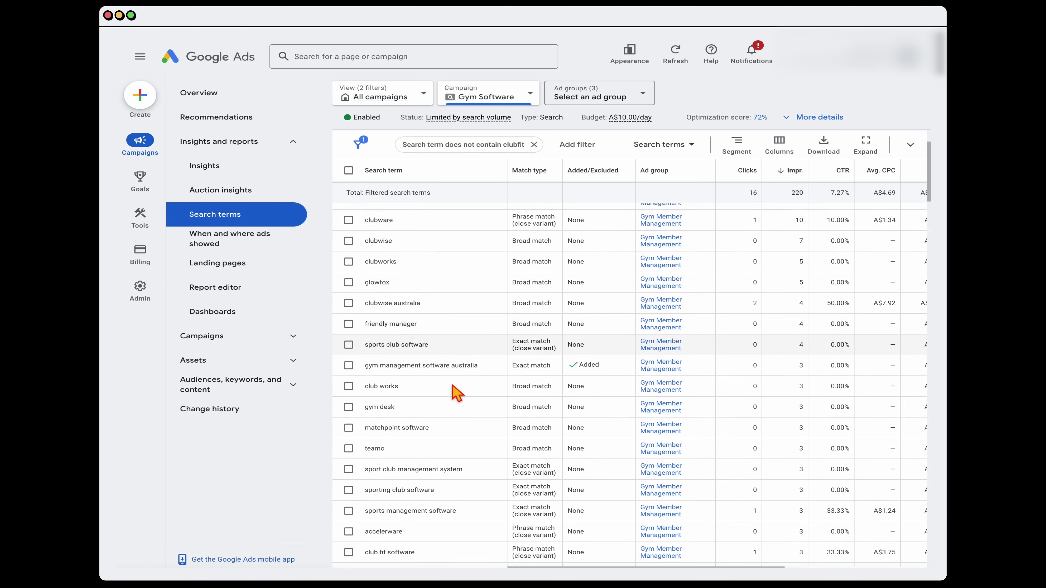
Add club works, accelerware, glowfox and friendly manager as negative keywords
click(348, 563)
click(349, 417)
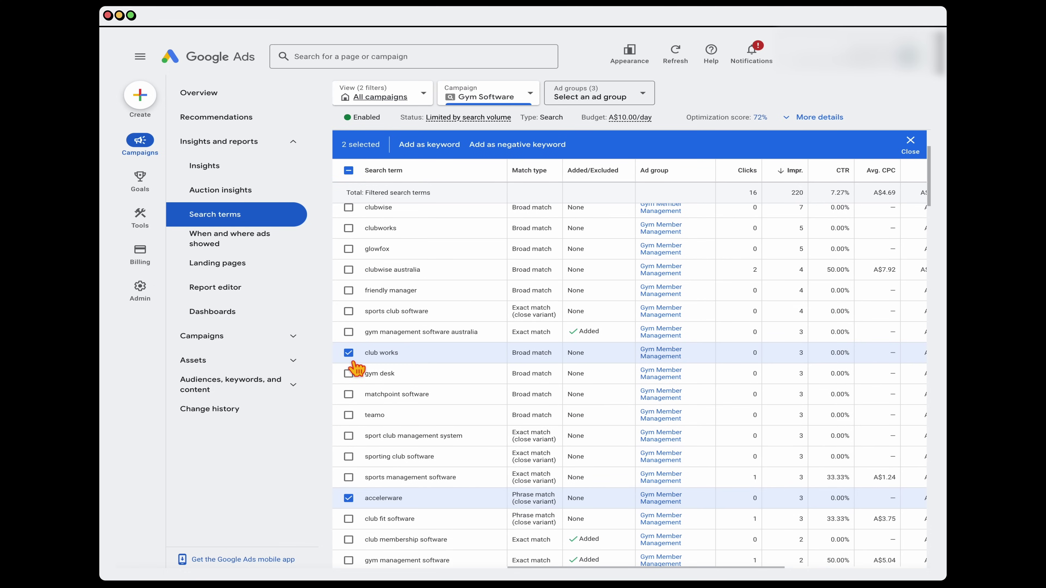
click(348, 249)
click(348, 291)
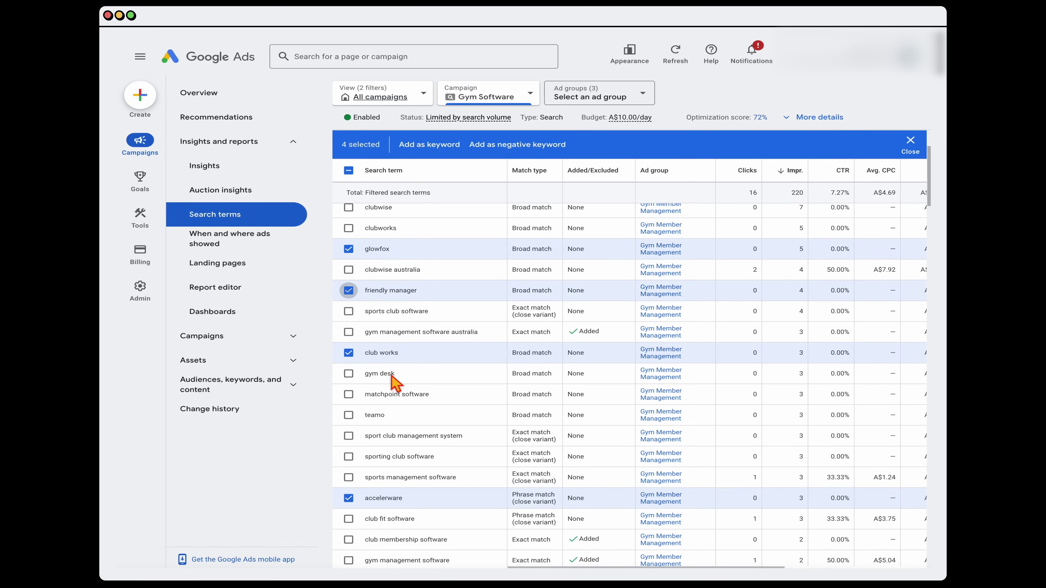
scroll(383, 365, down, 2)
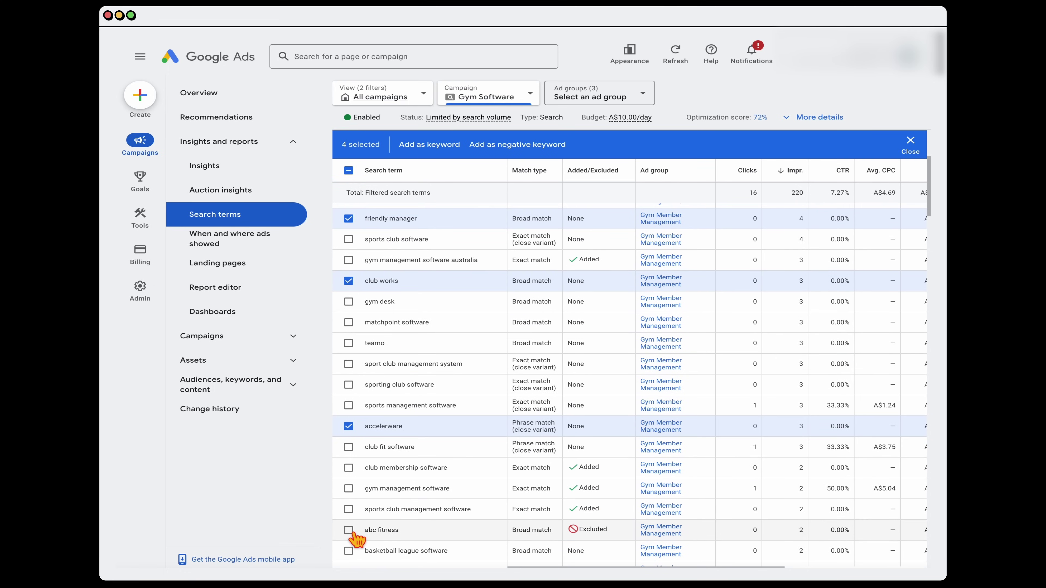
scroll(469, 468, up, 3)
click(491, 212)
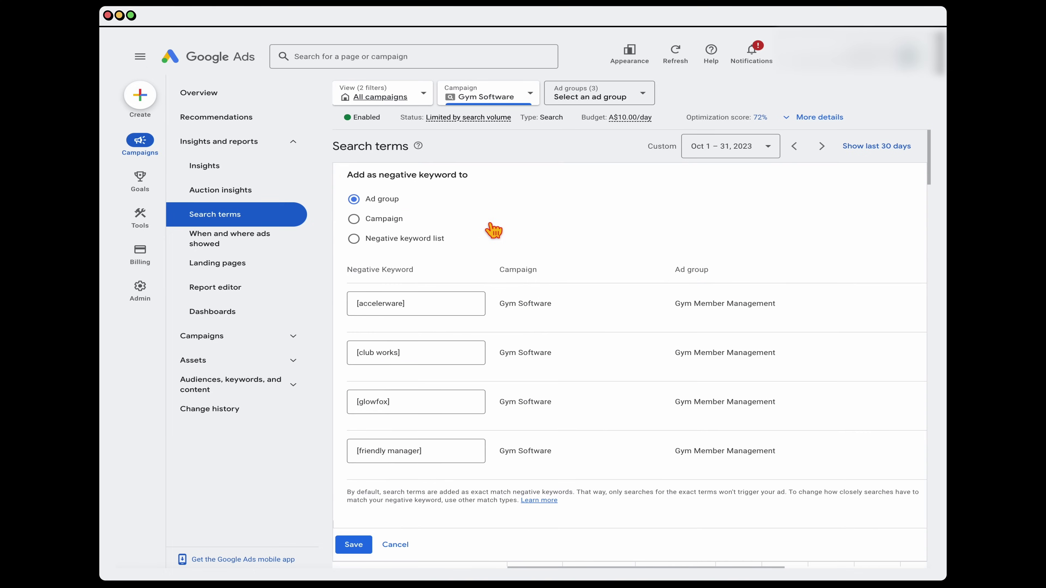
click(353, 544)
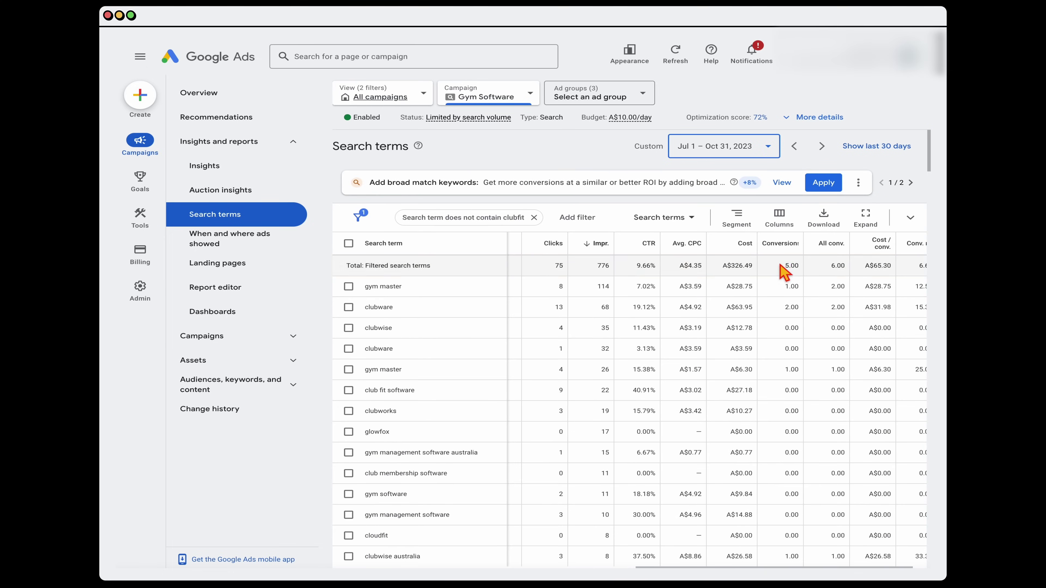
Sort the search terms by impressions and tick 'gym management software australia'
click(781, 246)
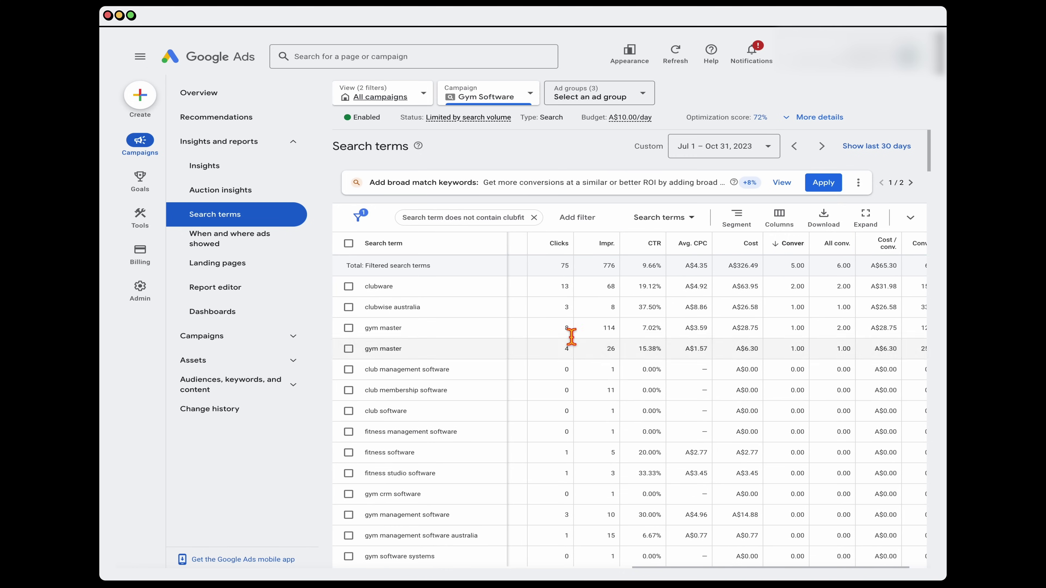
click(592, 251)
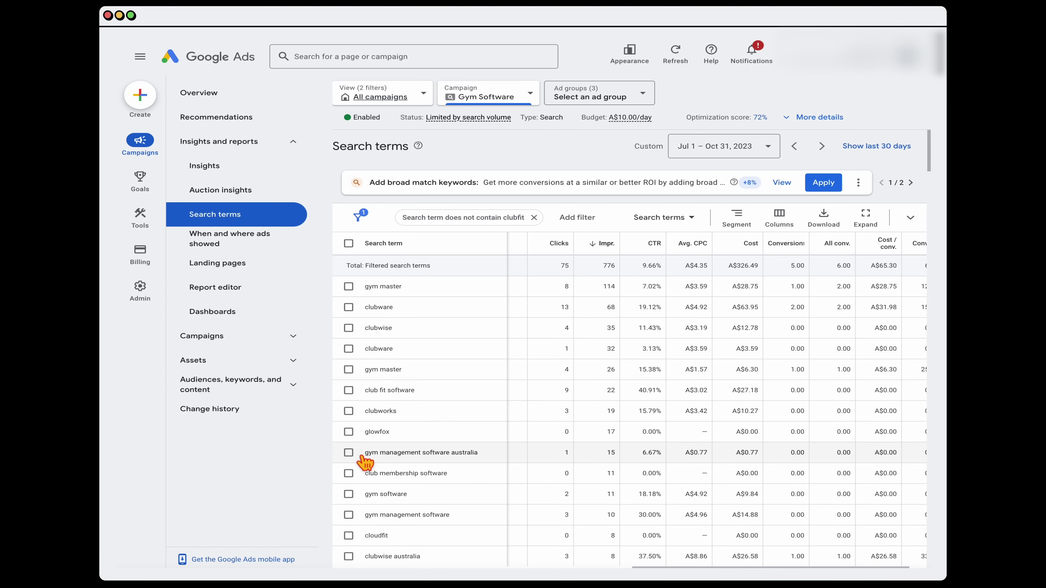
click(350, 454)
drag(482, 453, 365, 456)
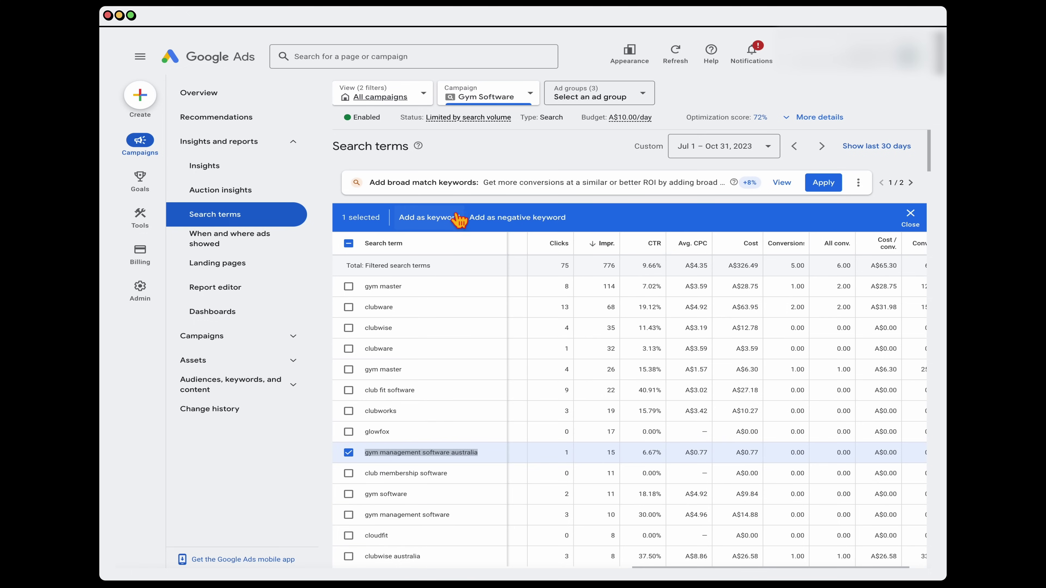
Save 'gym management software australia' as a keyword, then expand the campaign's sidebar sections
click(439, 218)
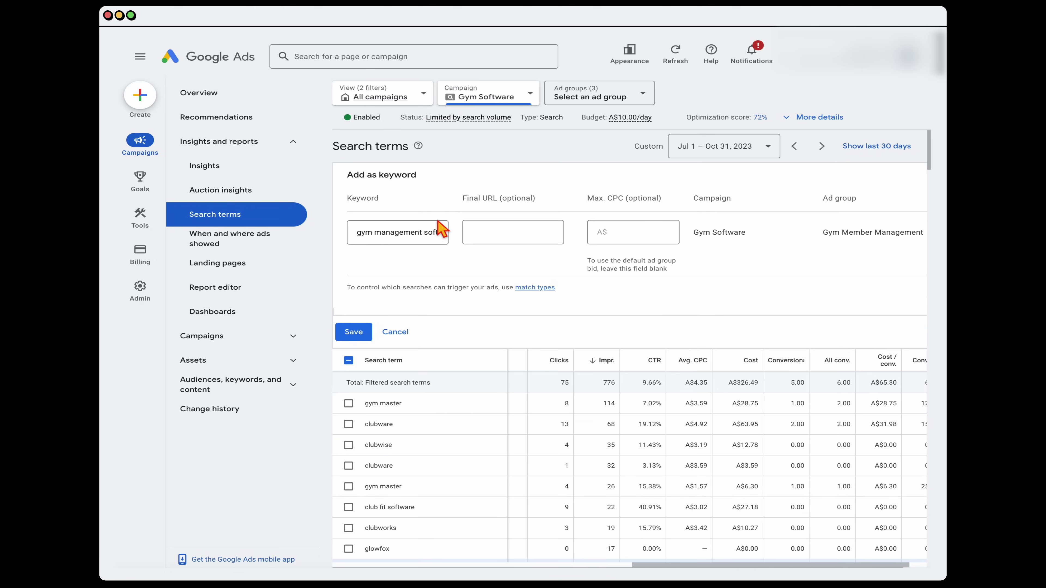
click(362, 234)
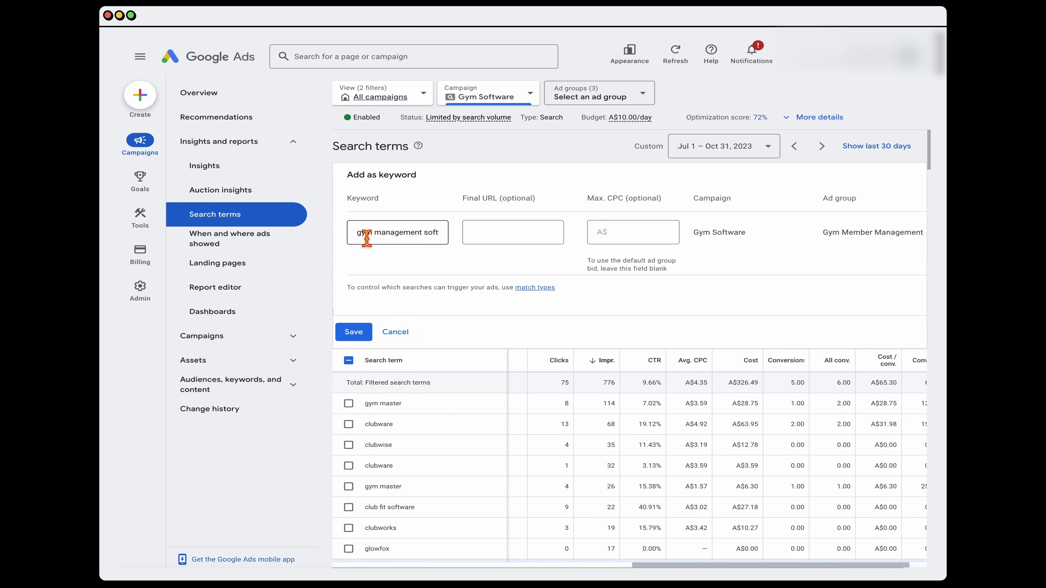
click(353, 331)
click(280, 338)
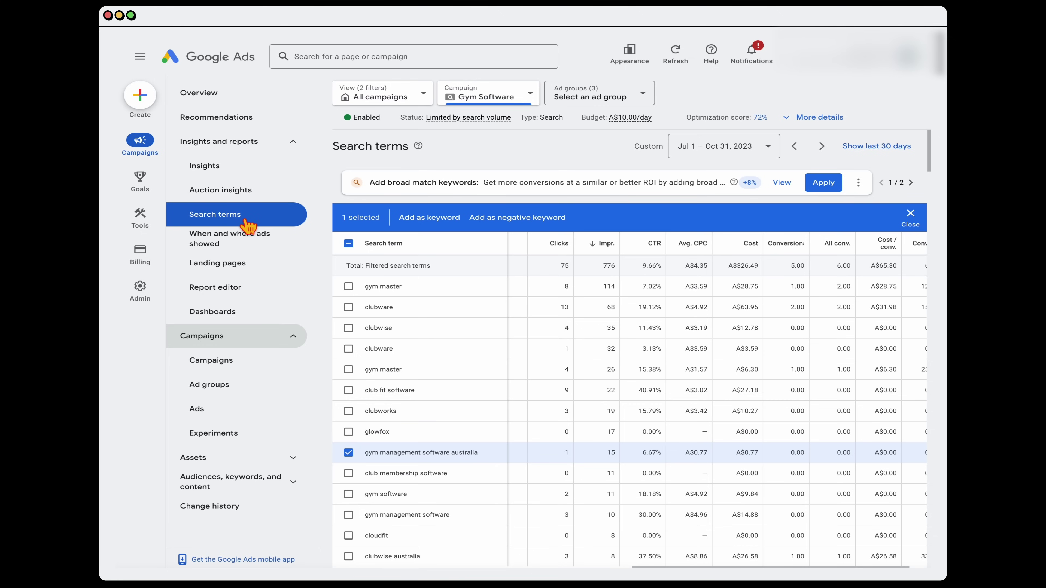
click(295, 491)
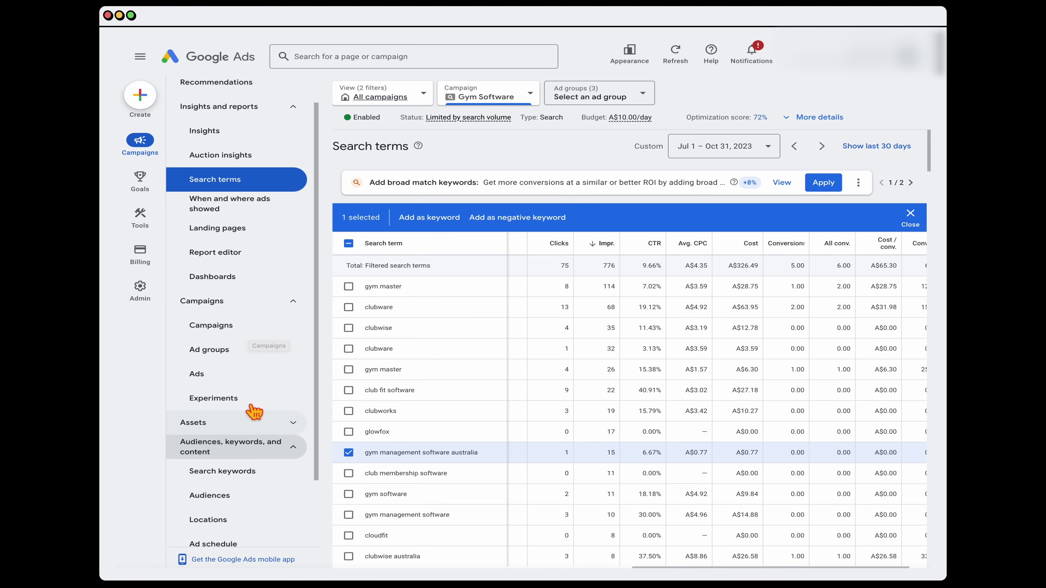
Show the Gym Software campaign's ads and scroll the date calendar back to May 2022
click(241, 375)
click(709, 156)
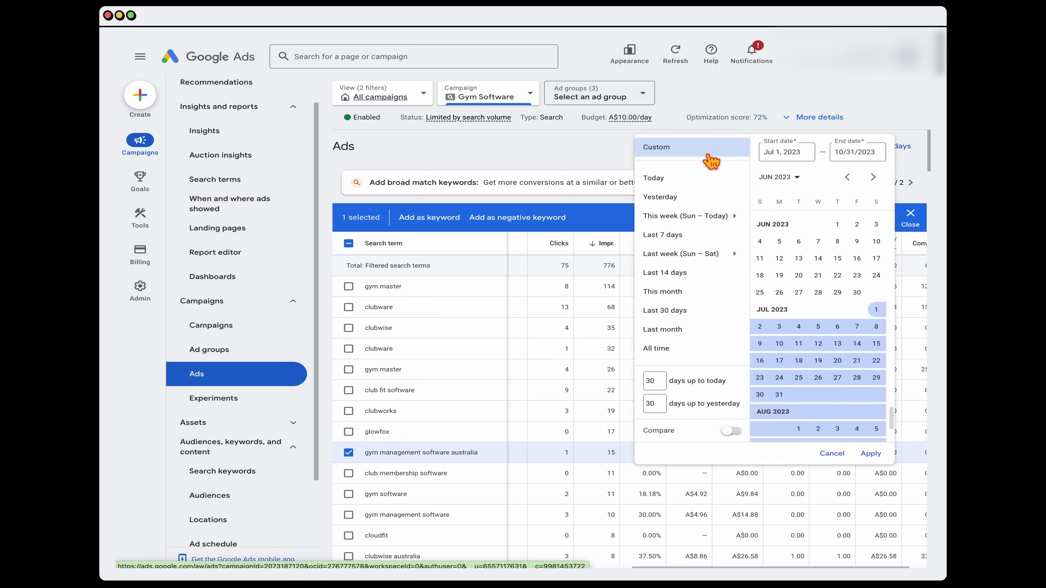
scroll(816, 342, up, 10)
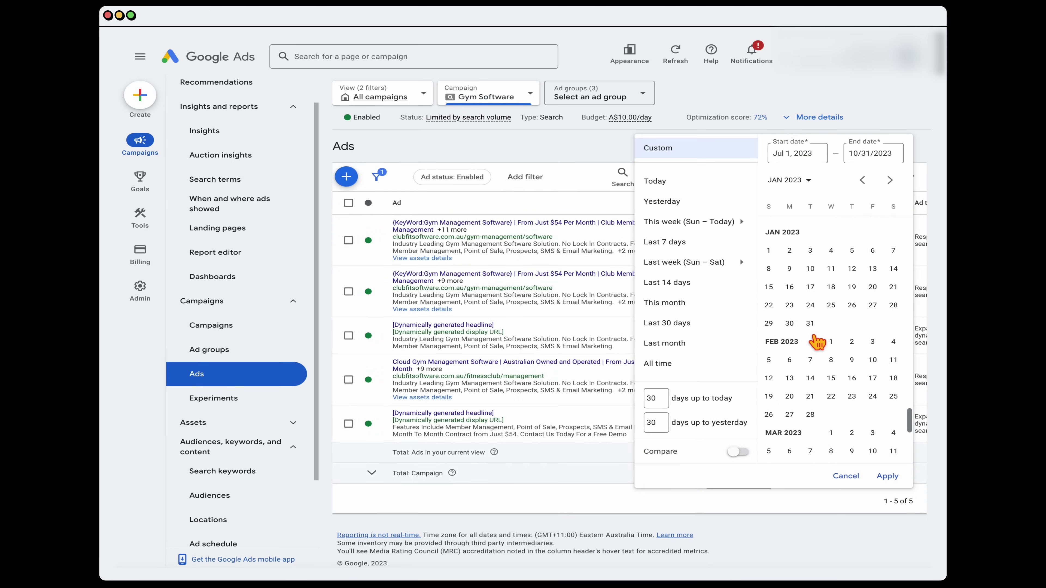
scroll(817, 341, up, 8)
scroll(832, 277, up, 5)
scroll(879, 284, up, 2)
Apply a May 1, 2022 – Oct 31, 2023 range and include paused ads
click(768, 303)
scroll(832, 368, down, 20)
click(814, 365)
click(887, 476)
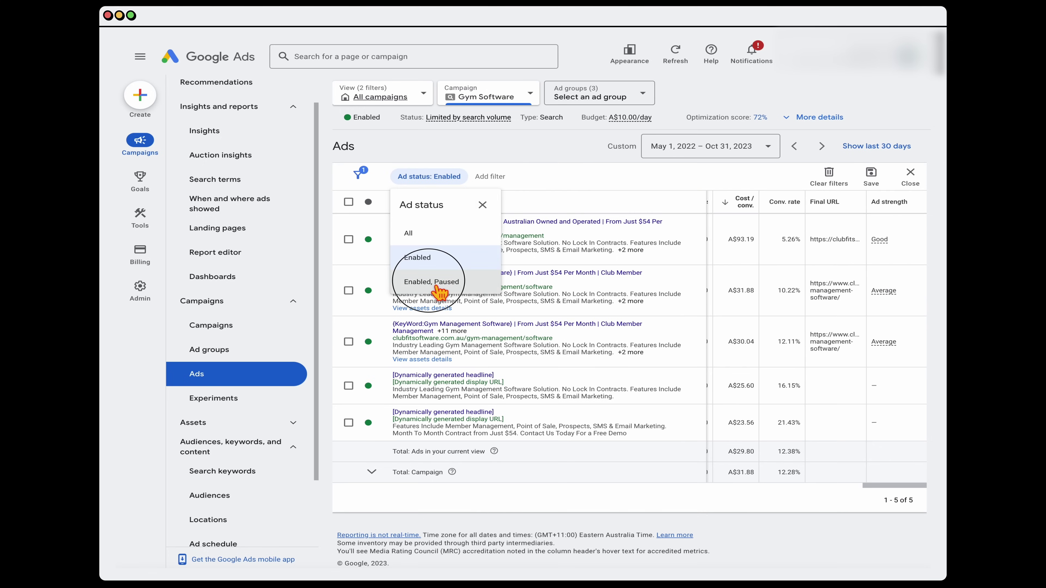
click(433, 281)
Open Gym Member Management's ads and check the first ad's A$41.19 cost per conversion
click(245, 353)
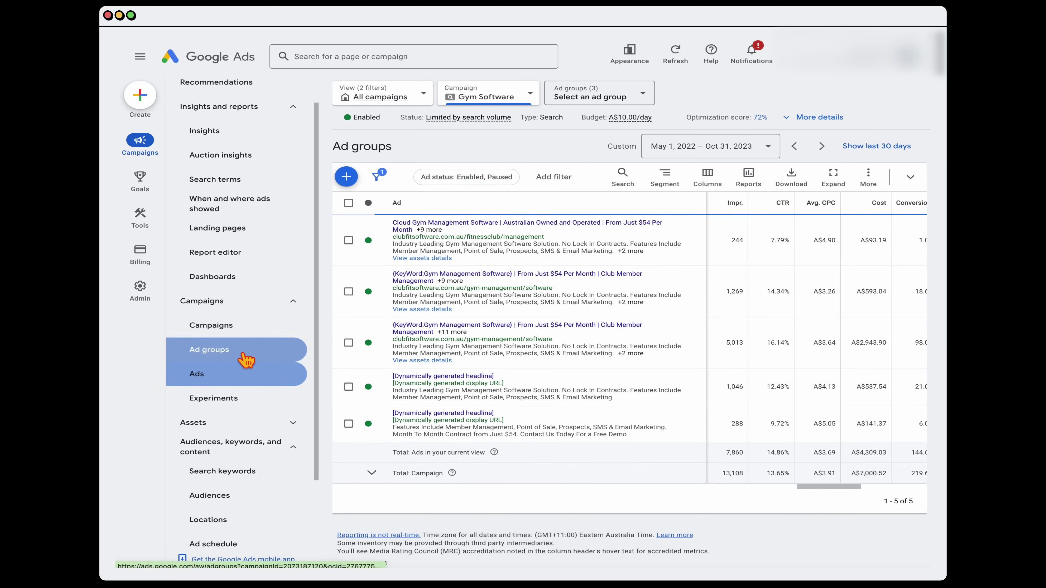
click(409, 292)
scroll(510, 353, right, 3)
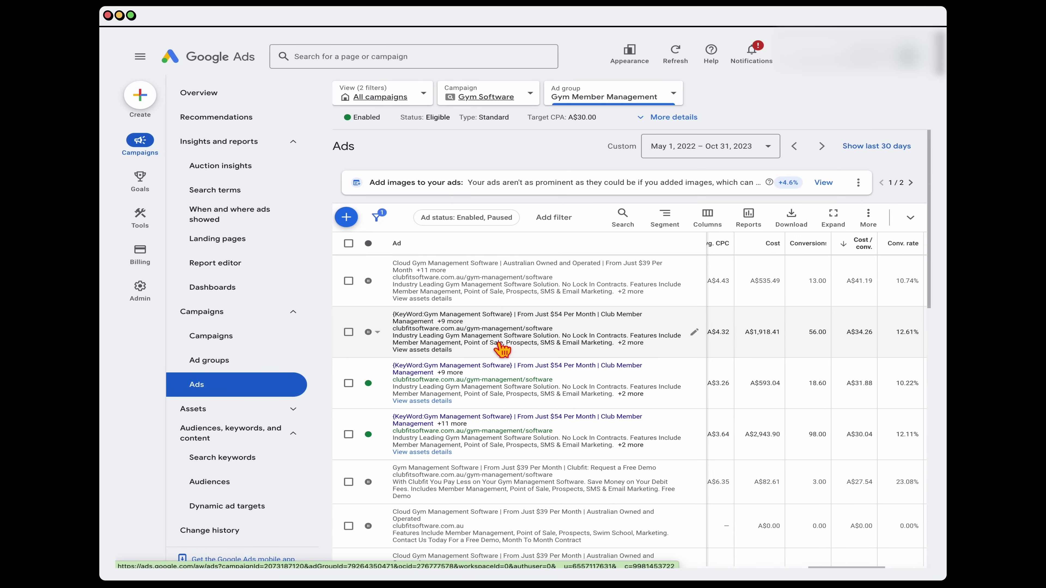
scroll(851, 253, down, 1)
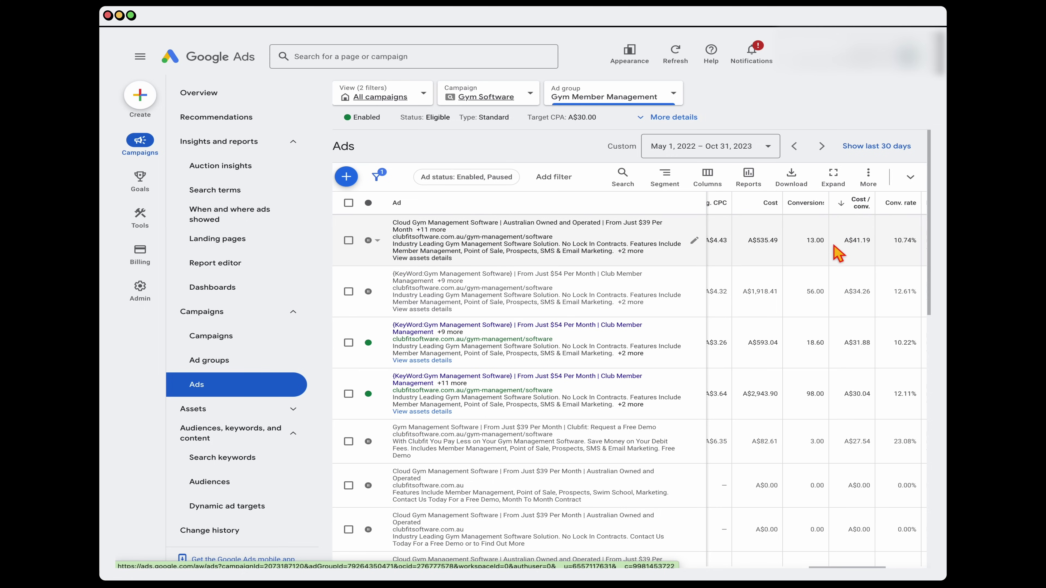
drag(849, 243, 871, 241)
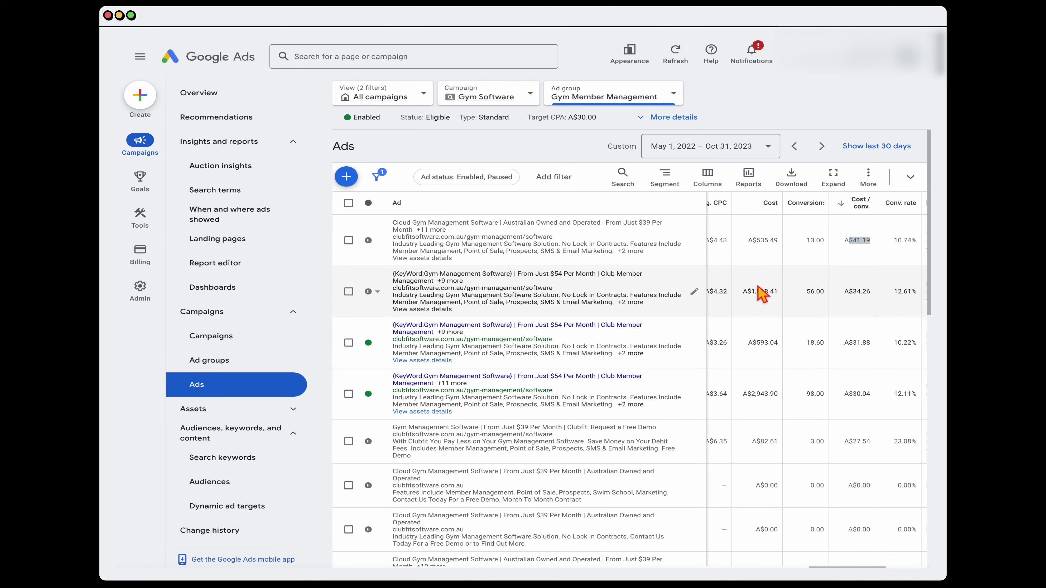
scroll(637, 360, left, 10)
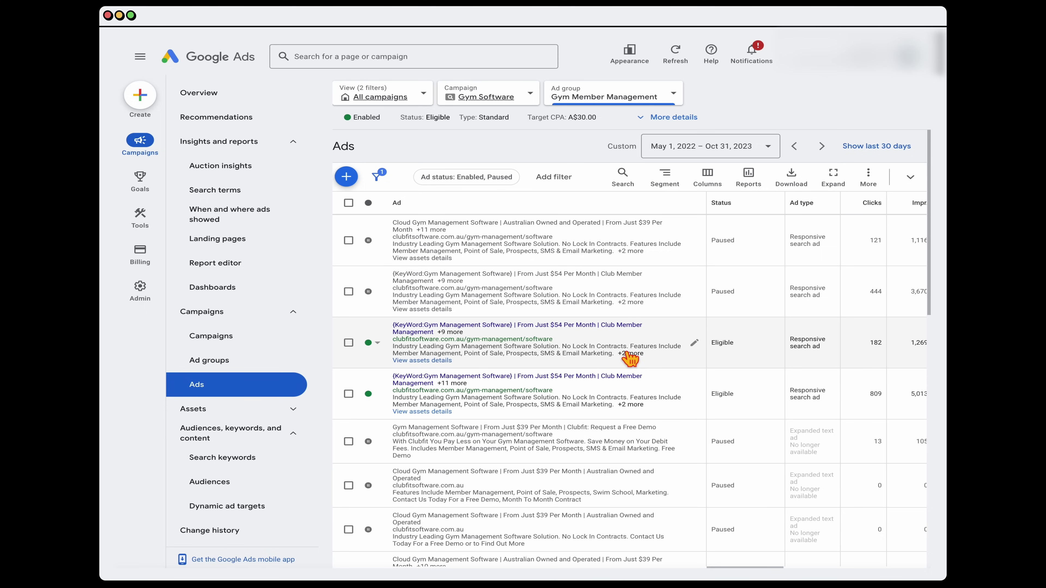
Switch to the last 30 days, show only enabled ads, and narrow the Ad column
click(854, 149)
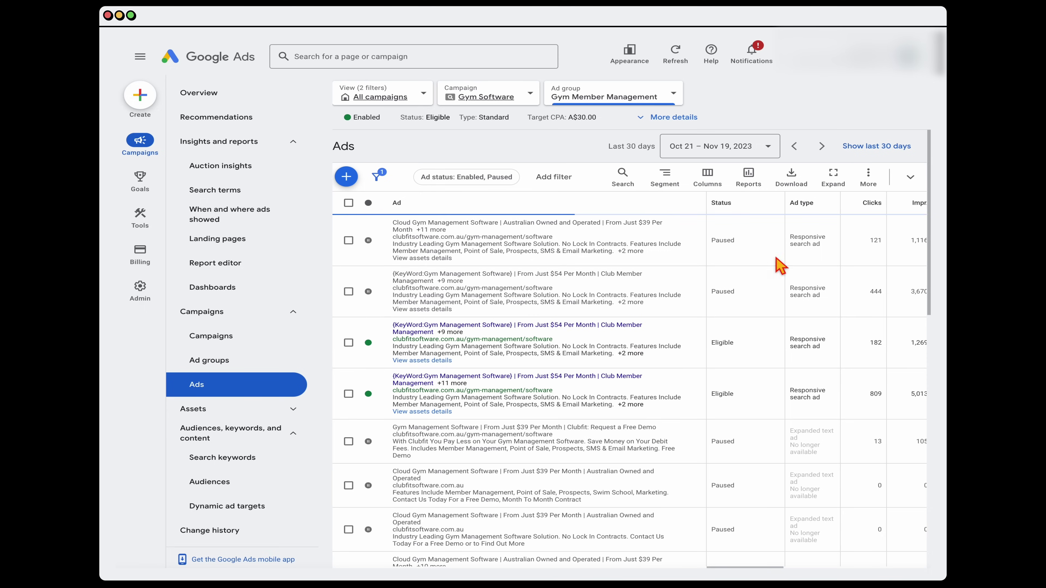
click(466, 177)
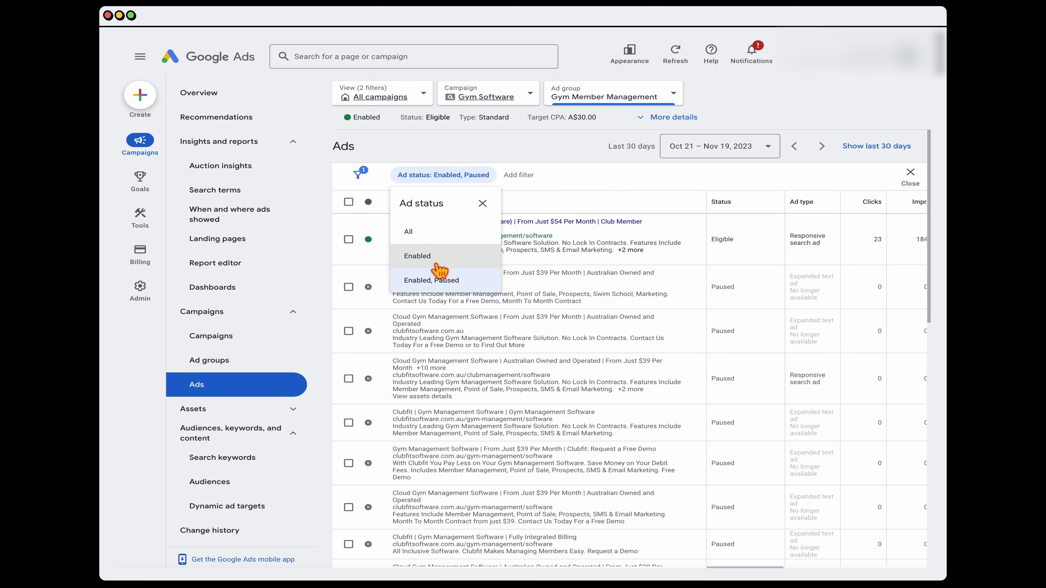
click(433, 257)
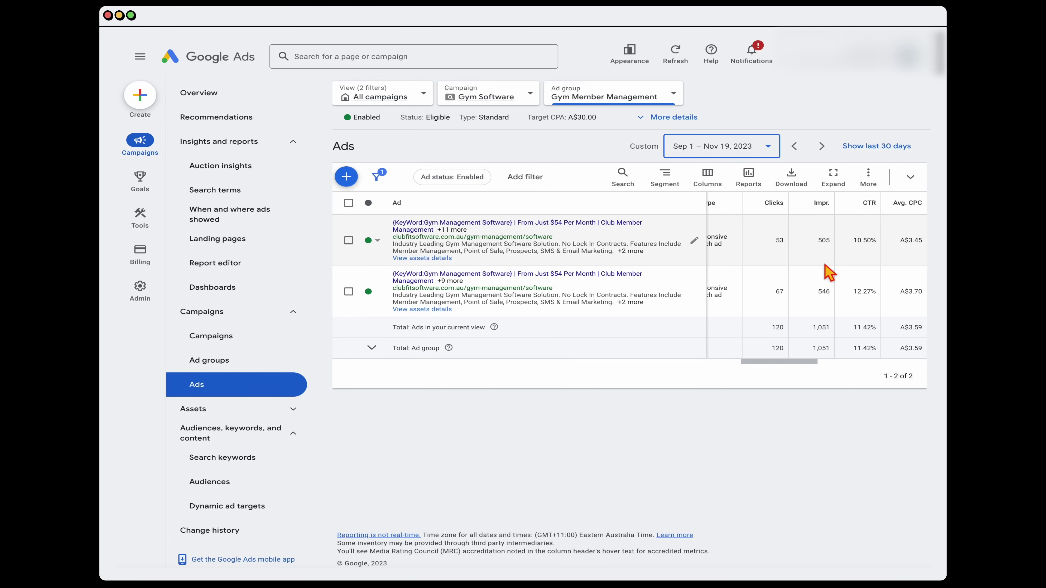
scroll(812, 306, right, 5)
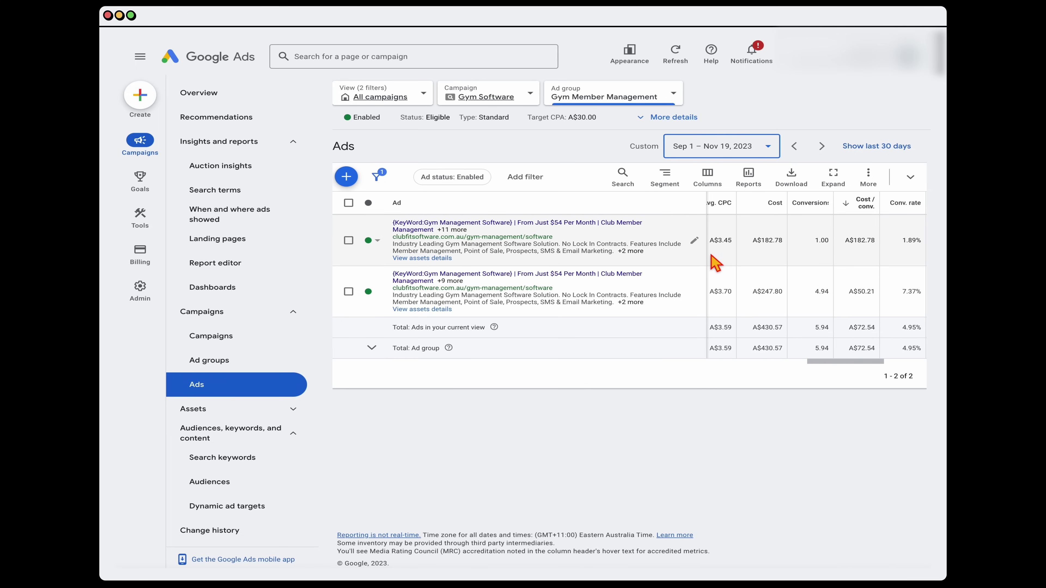
drag(706, 204, 567, 212)
scroll(635, 262, left, 5)
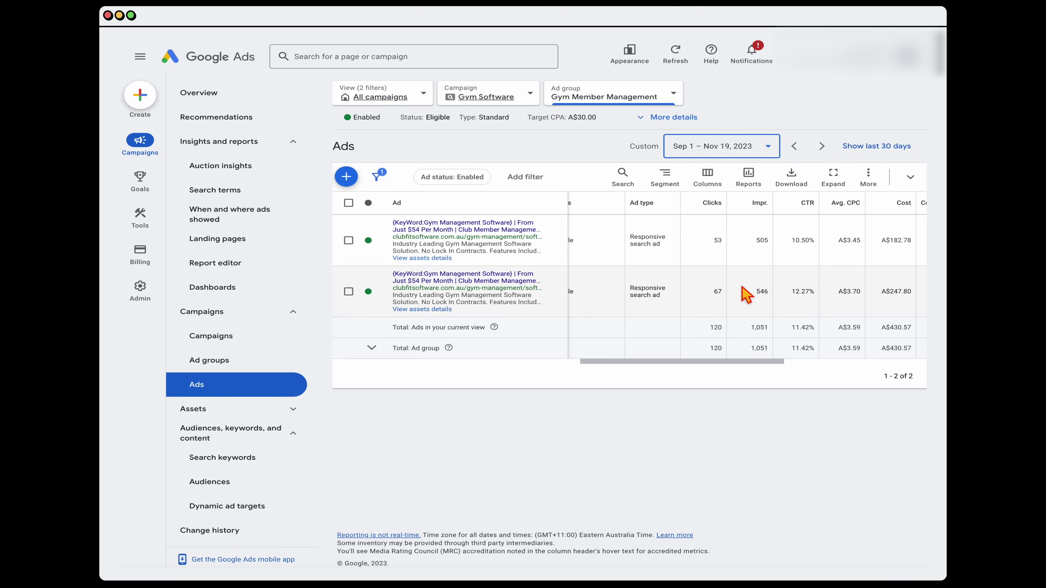
scroll(758, 284, left, 3)
scroll(762, 283, right, 4)
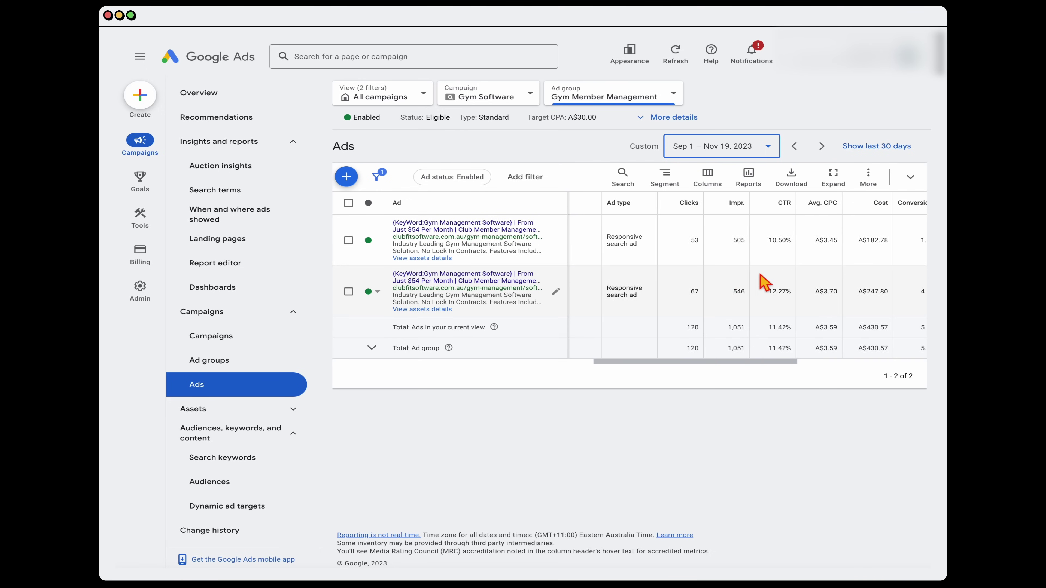
Compare the second ad's 12.27% CTR and 7.37% conversion rate
click(350, 293)
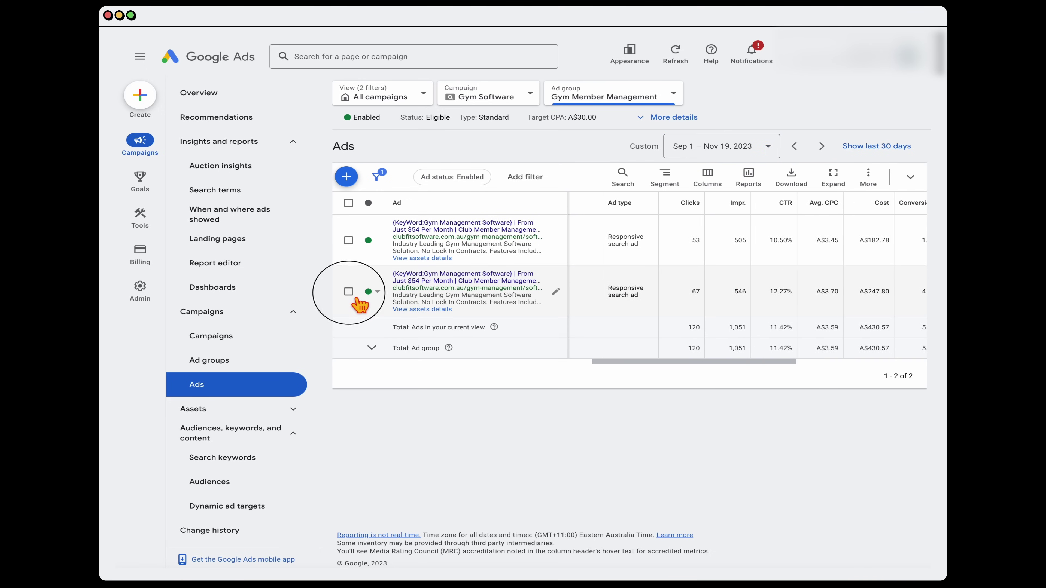
double_click(780, 292)
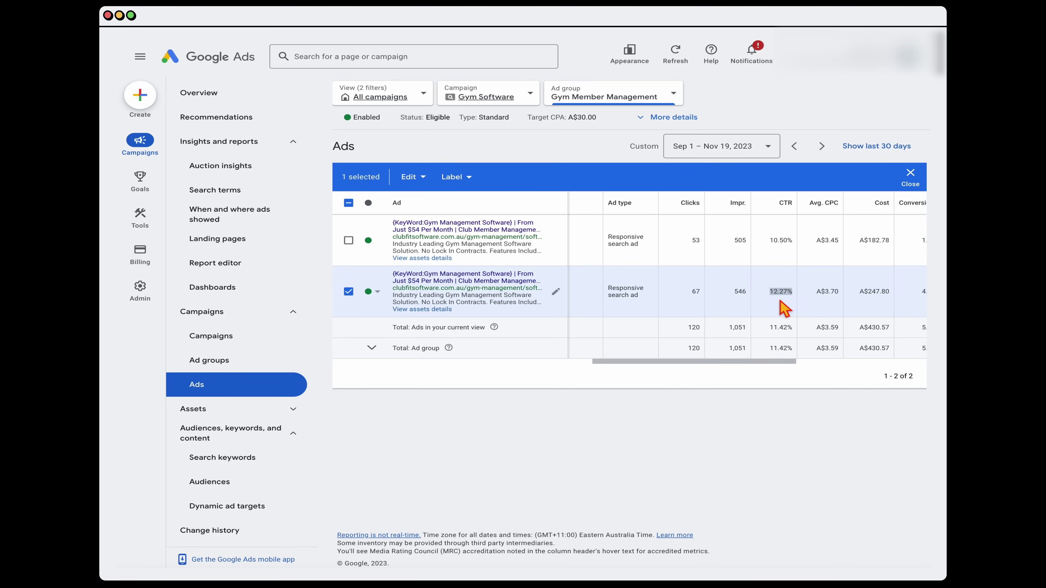
scroll(787, 291, right, 5)
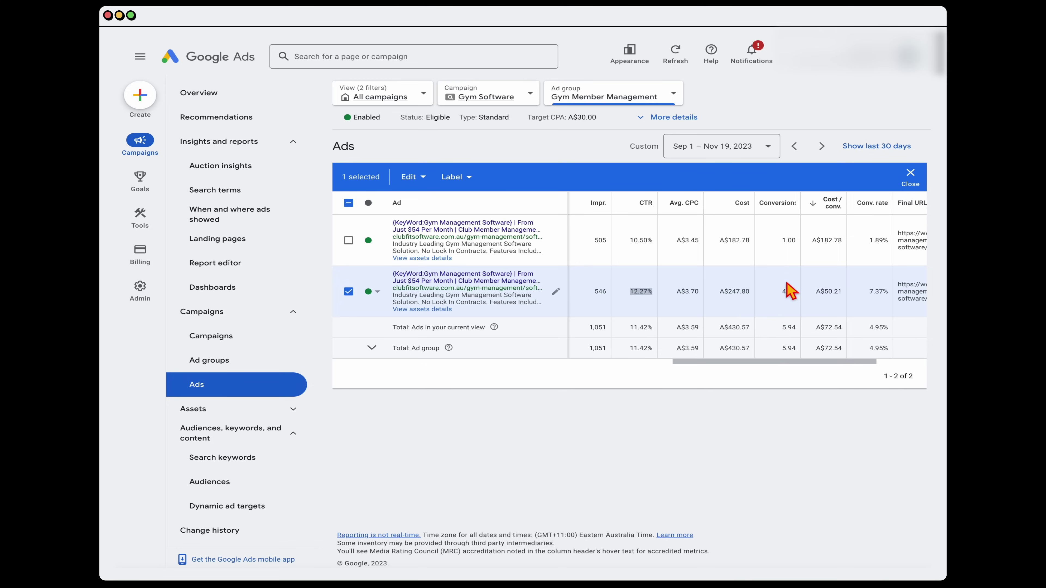
scroll(791, 290, right, 1)
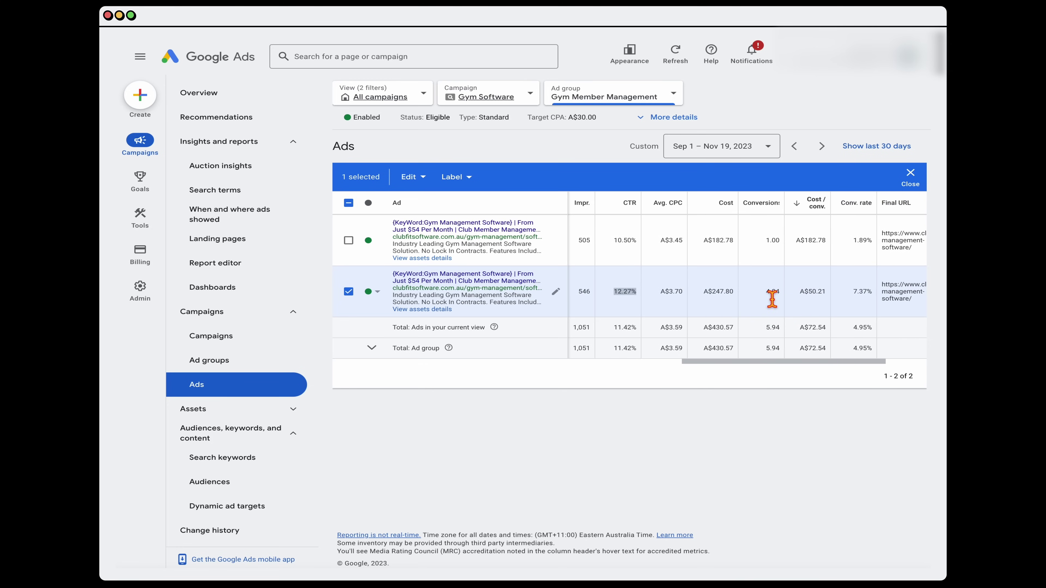
double_click(851, 291)
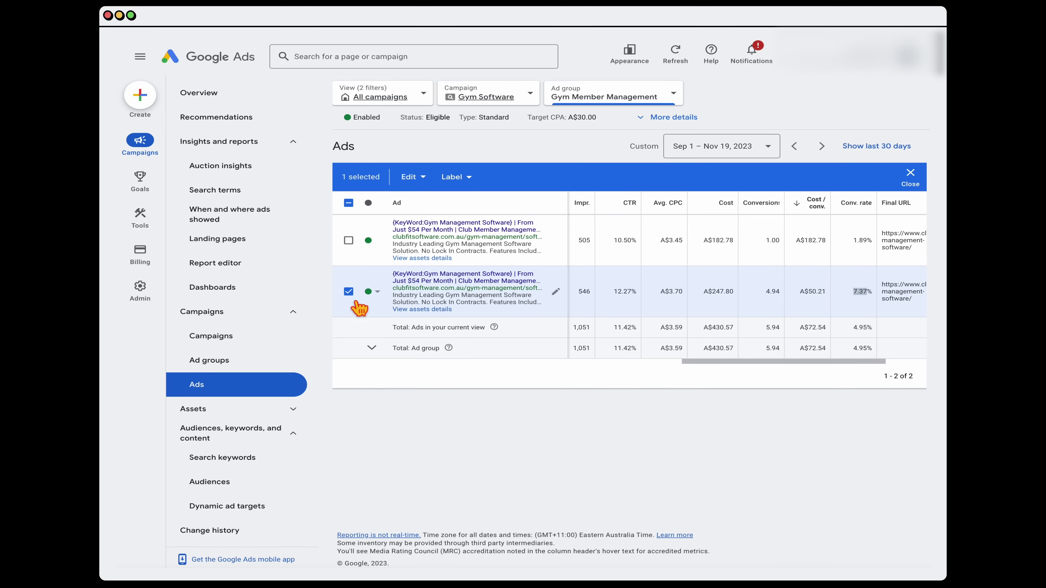
Pause the first Gym Member Management ad, which converts at only 1.89%
click(349, 293)
click(376, 241)
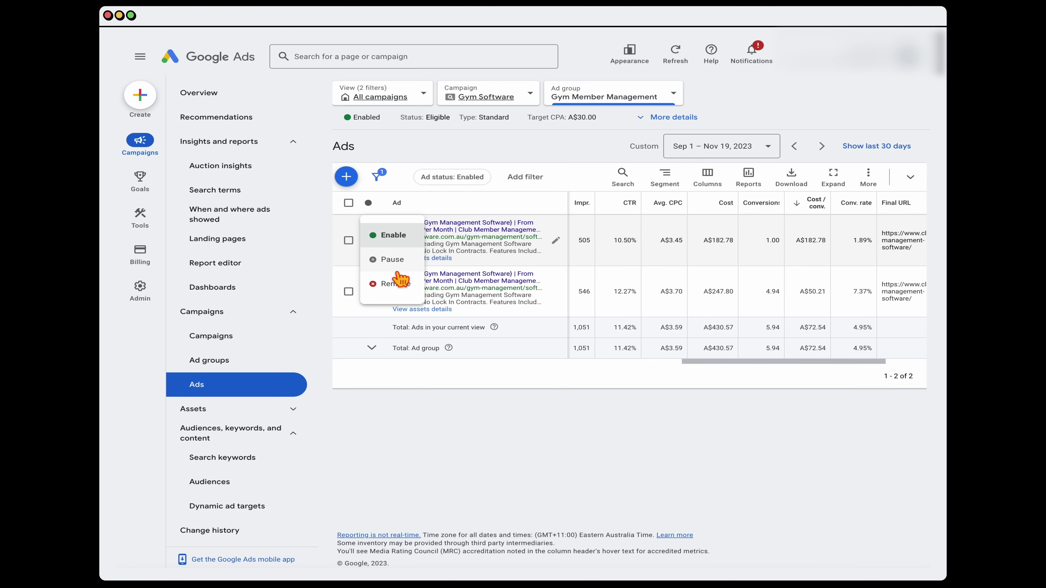
click(390, 260)
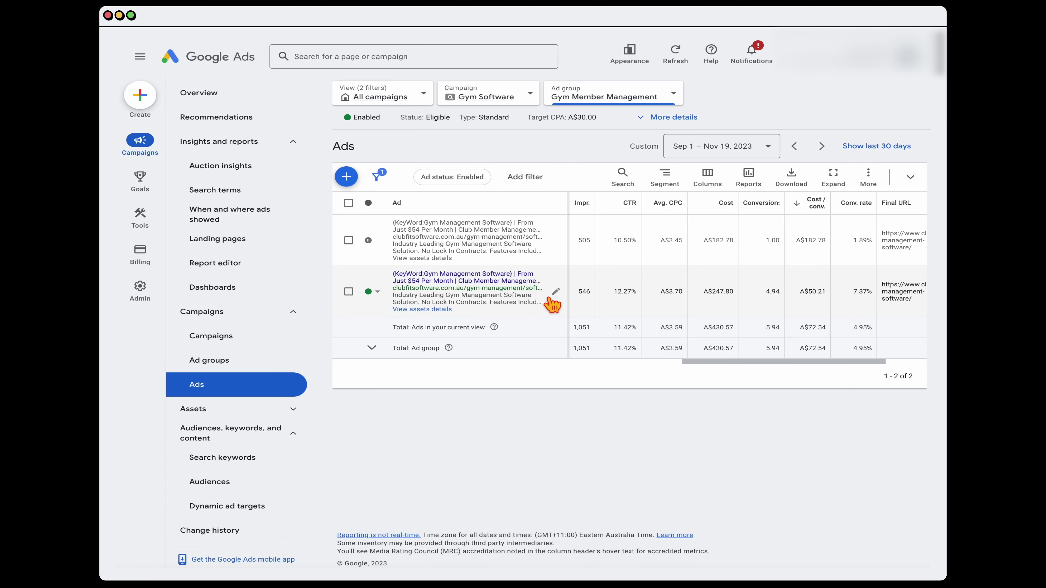
Copy the 7.37% ad and paste it as a duplicate into Gym Member Management
click(349, 291)
click(414, 181)
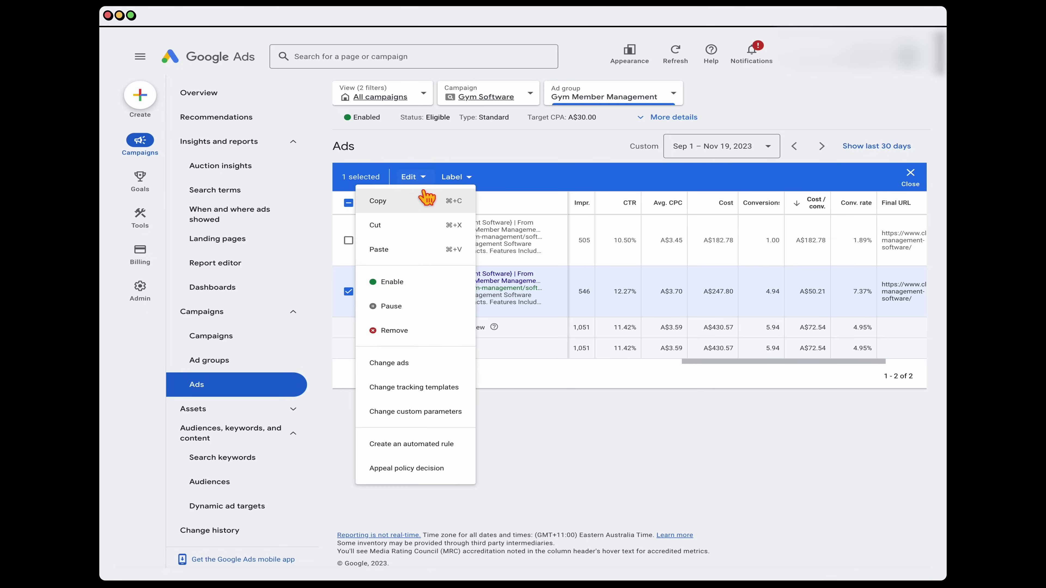
click(412, 200)
click(586, 185)
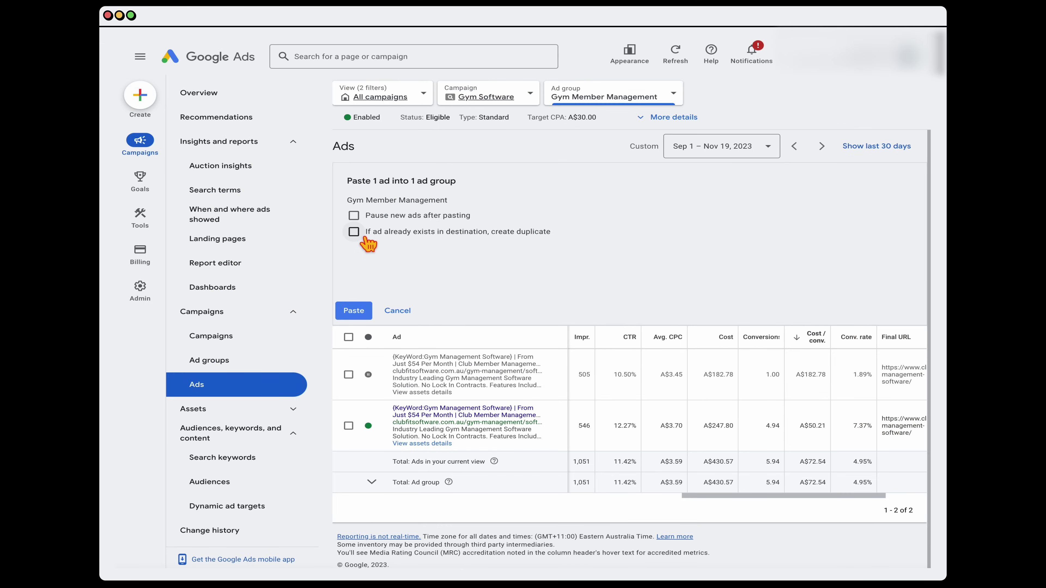
click(355, 233)
click(362, 316)
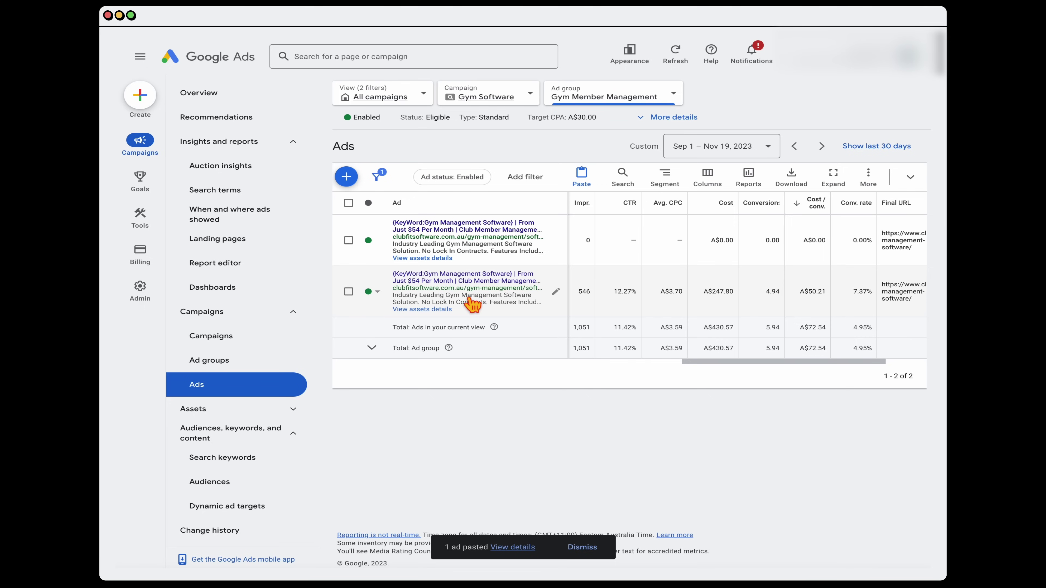
scroll(471, 305, left, 3)
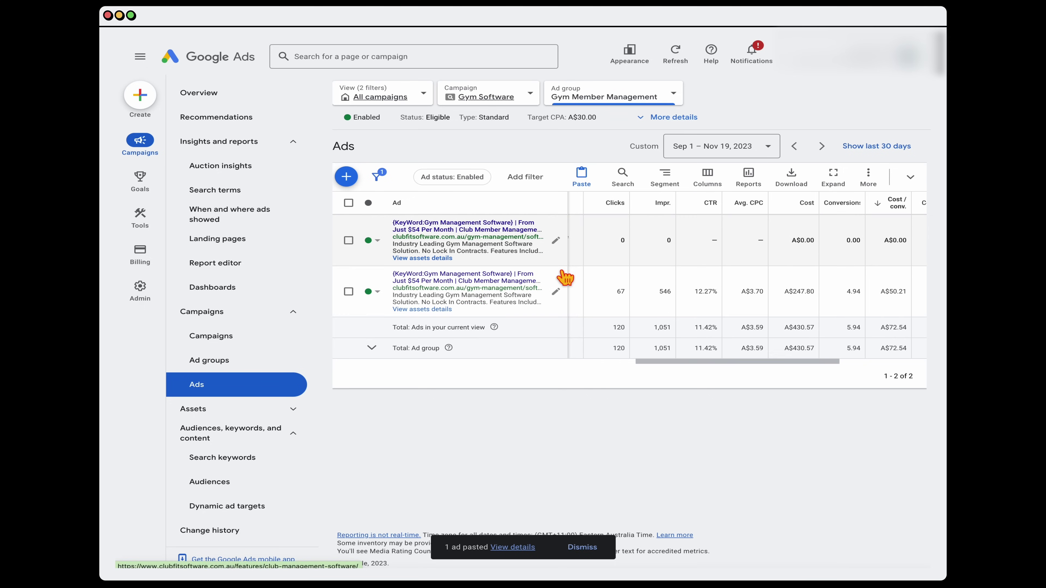
click(563, 245)
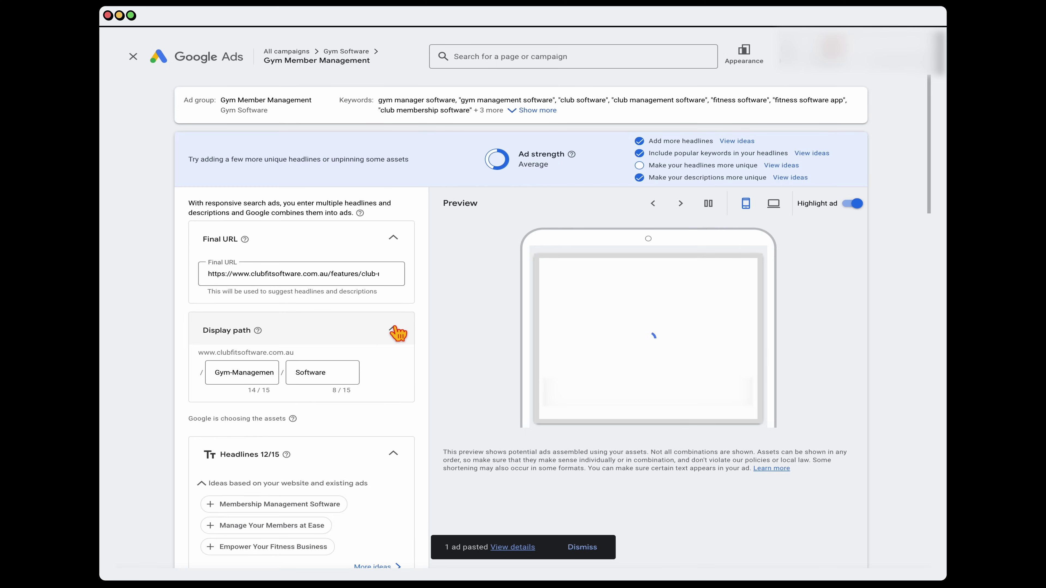
Pin the copy's 'From Just $54 Per Month' headline to show only in position 2
scroll(394, 332, down, 1)
scroll(395, 332, down, 6)
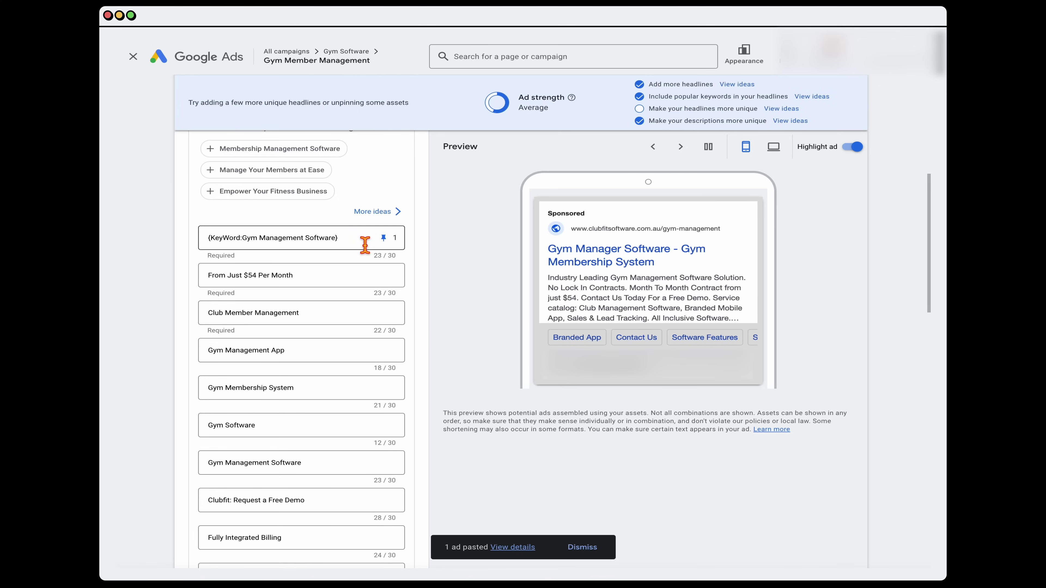
scroll(367, 243, down, 5)
scroll(368, 245, up, 3)
scroll(367, 243, up, 1)
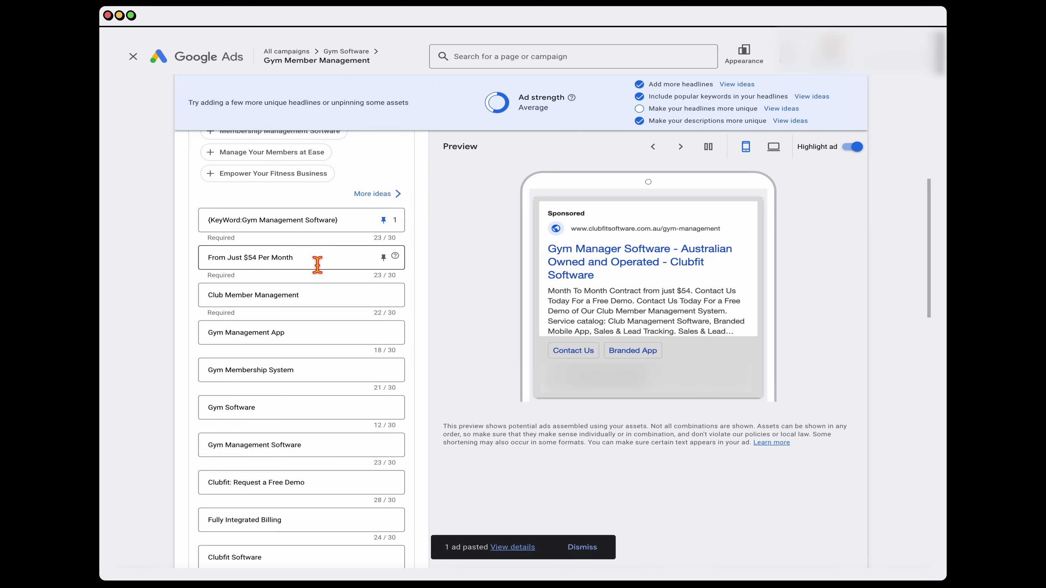
drag(315, 264, 197, 259)
click(383, 258)
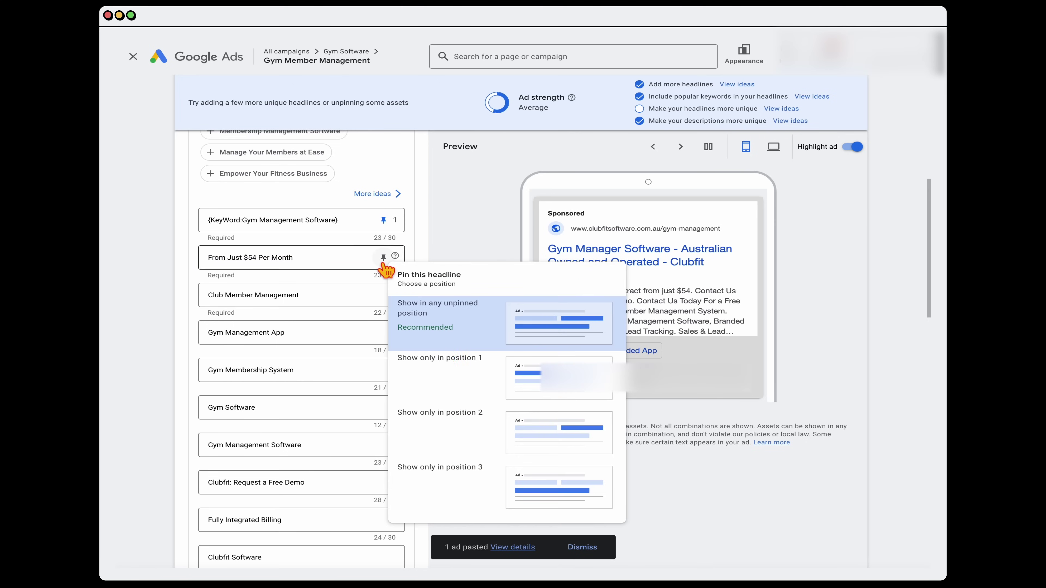
click(457, 434)
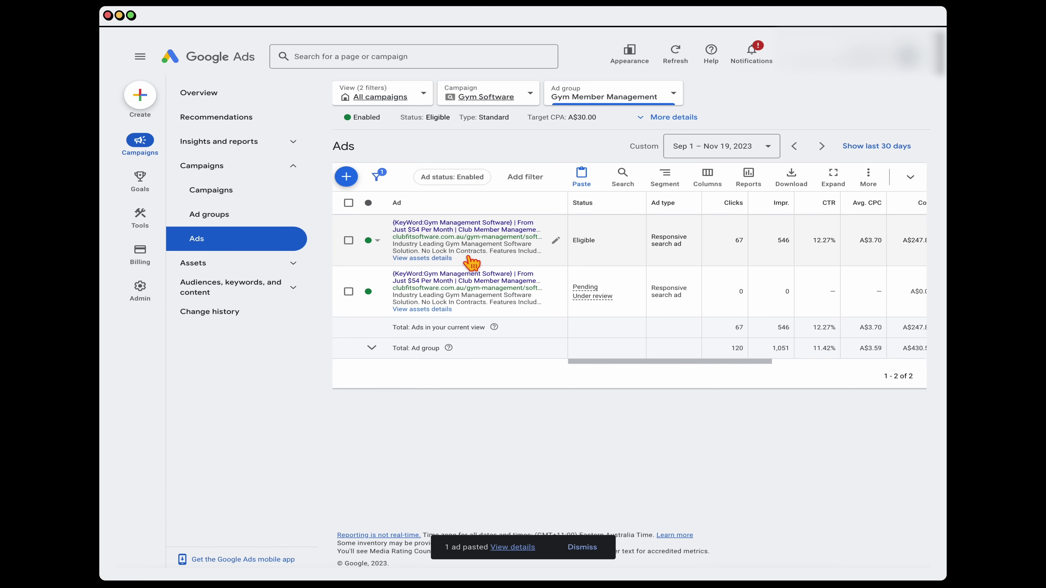
Set the ad status filter to Enabled, Paused and scroll through the ads list
click(467, 181)
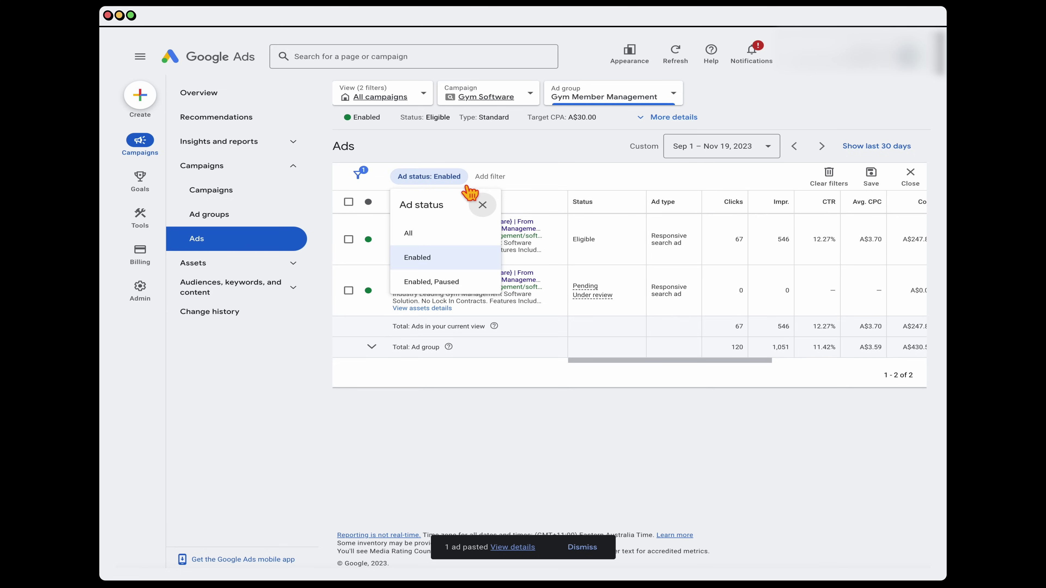
click(445, 284)
scroll(642, 373, down, 5)
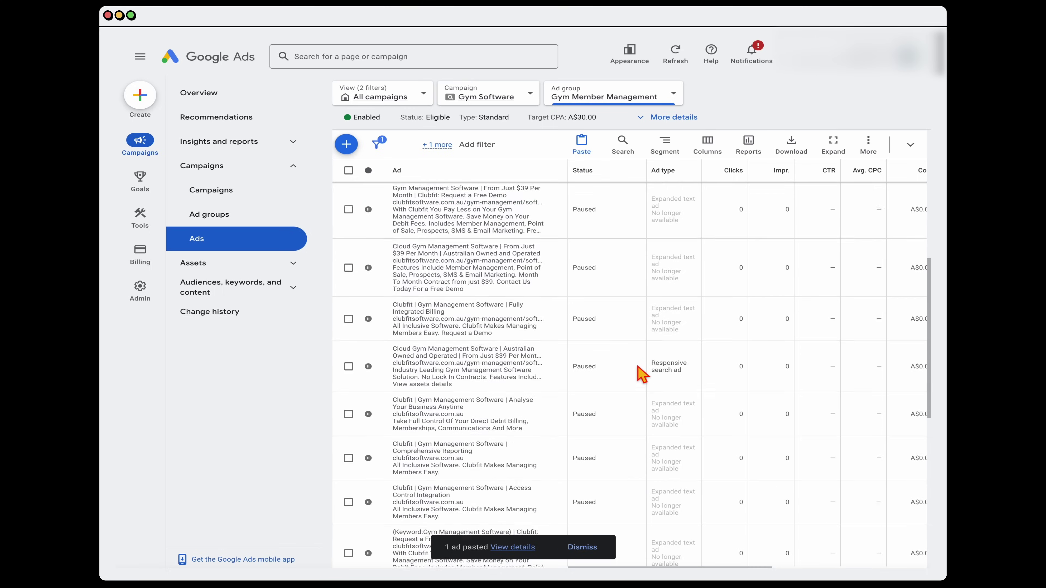
scroll(639, 373, down, 3)
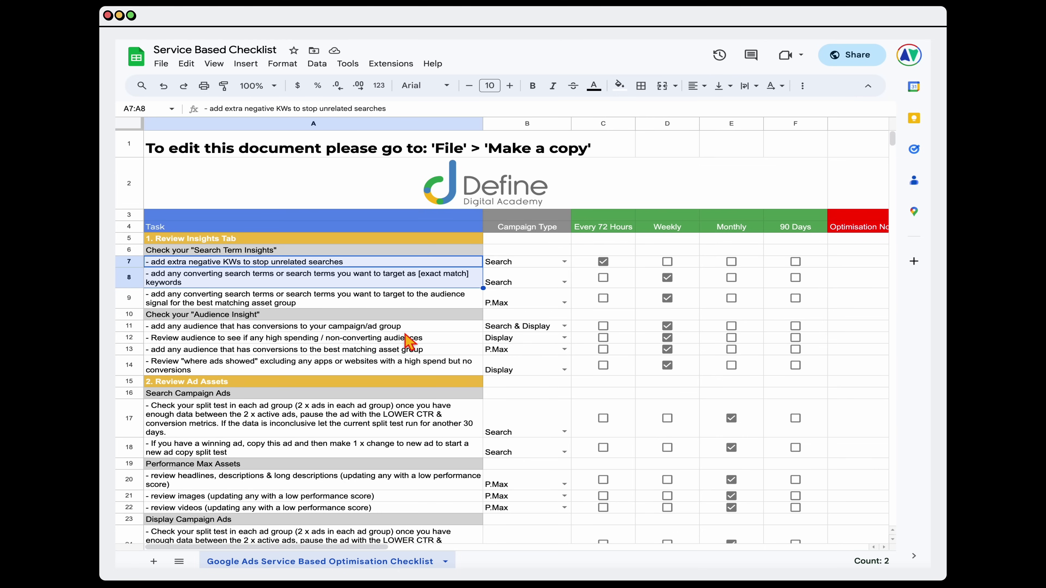
scroll(387, 373, down, 5)
scroll(381, 371, down, 6)
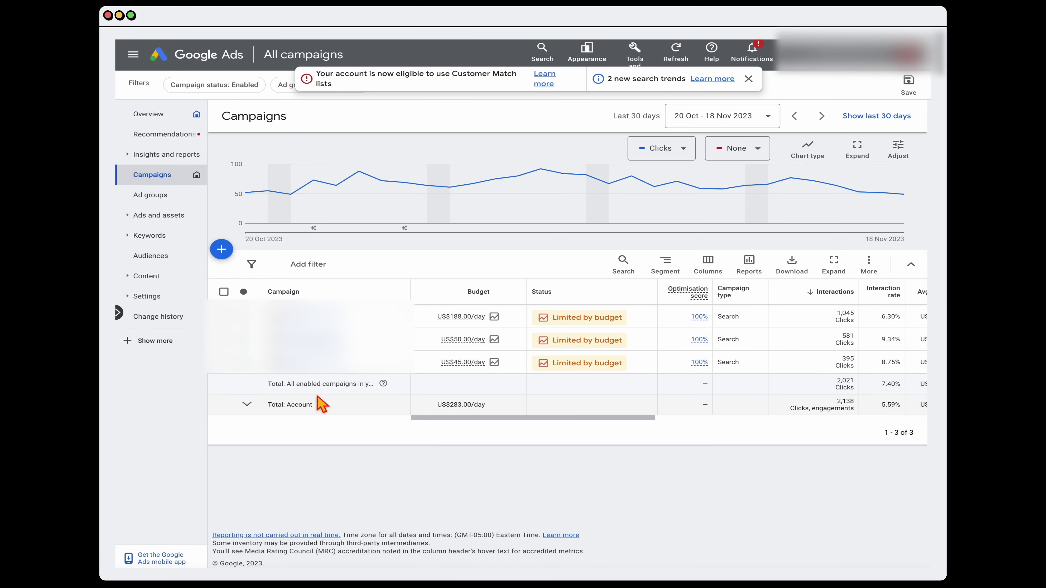
In the other account, select both campaigns so their six ad groups are listed together
mouse_move(467, 354)
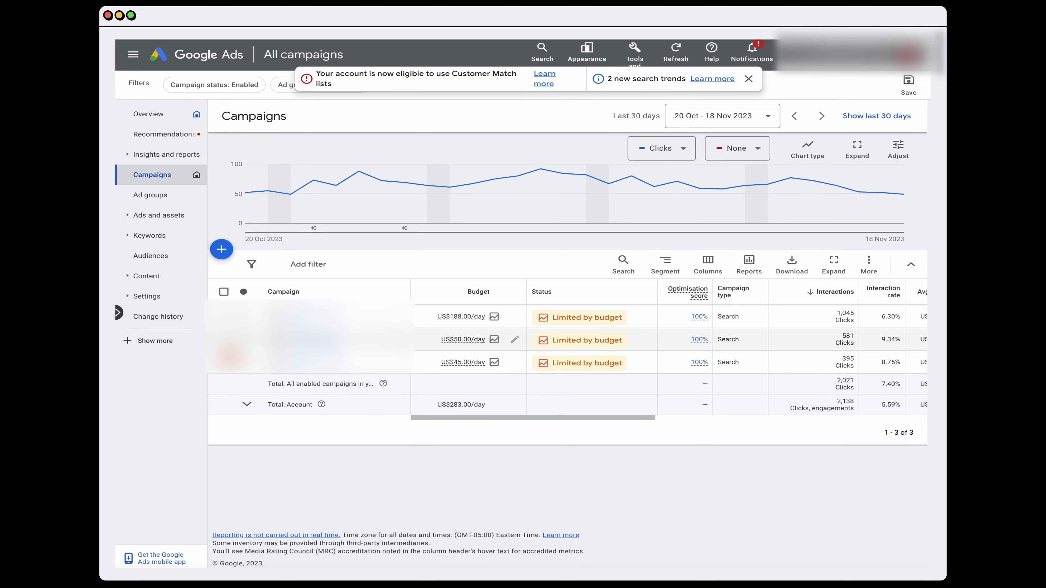
click(224, 339)
click(224, 317)
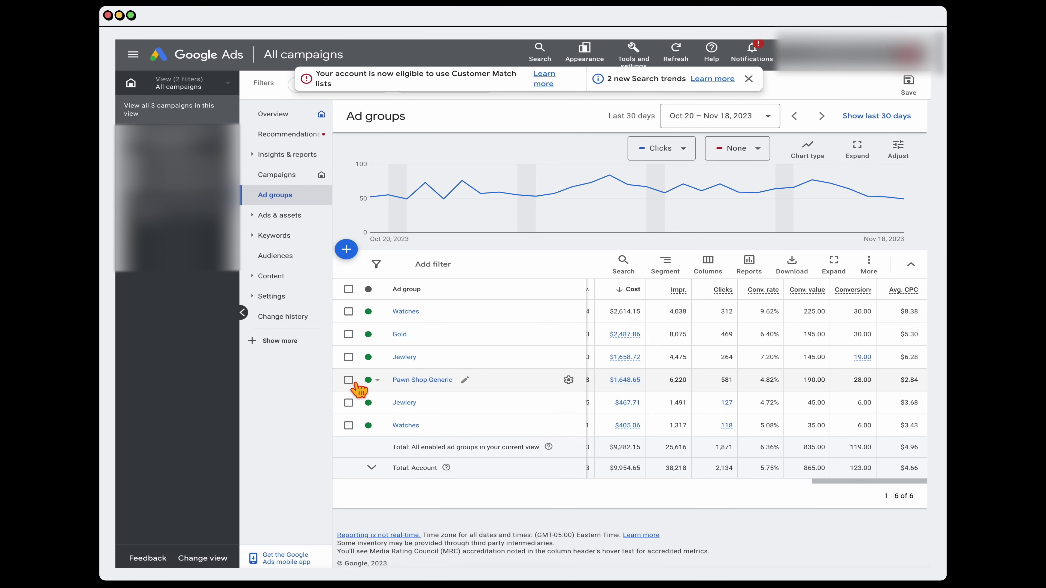
click(348, 380)
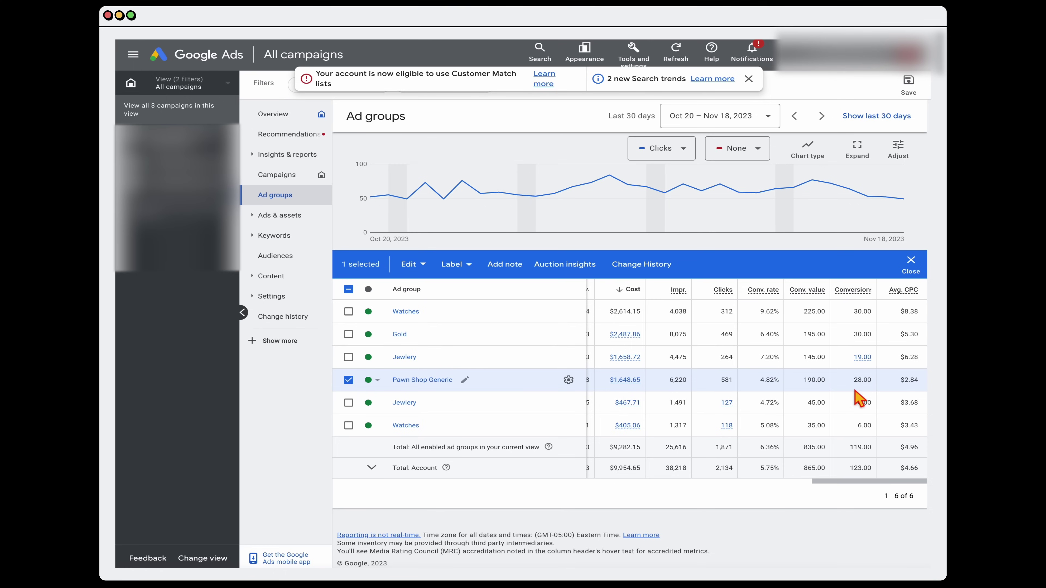
drag(920, 379, 908, 380)
scroll(703, 390, left, 3)
double_click(642, 383)
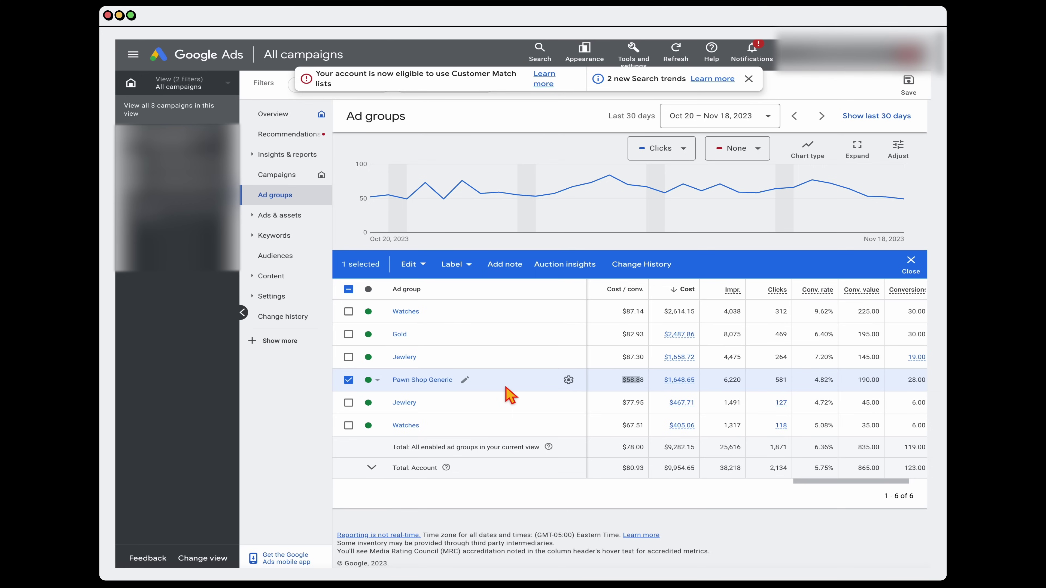
click(349, 380)
click(349, 357)
click(349, 334)
click(349, 312)
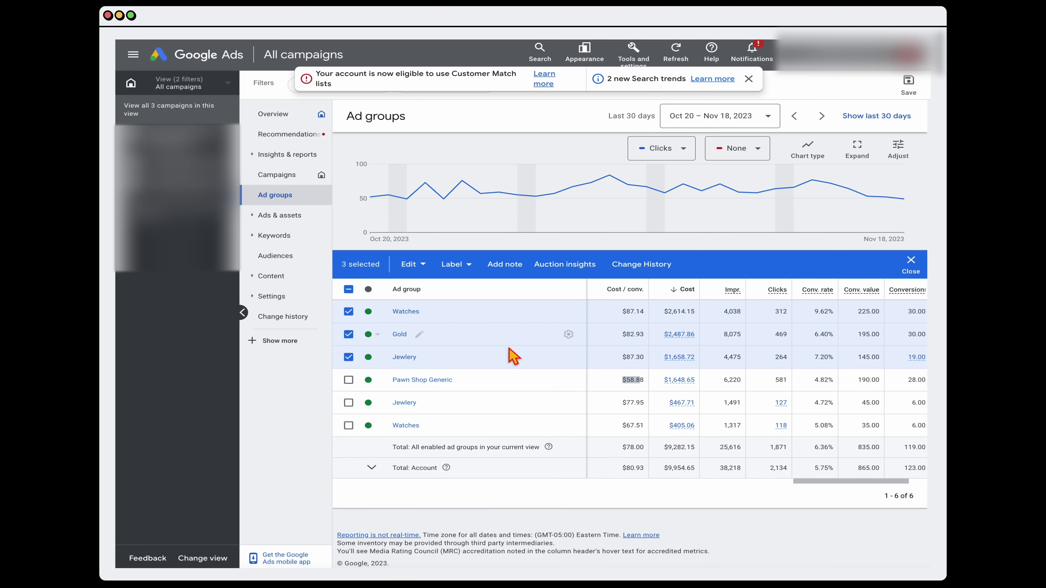
scroll(629, 356, right, 3)
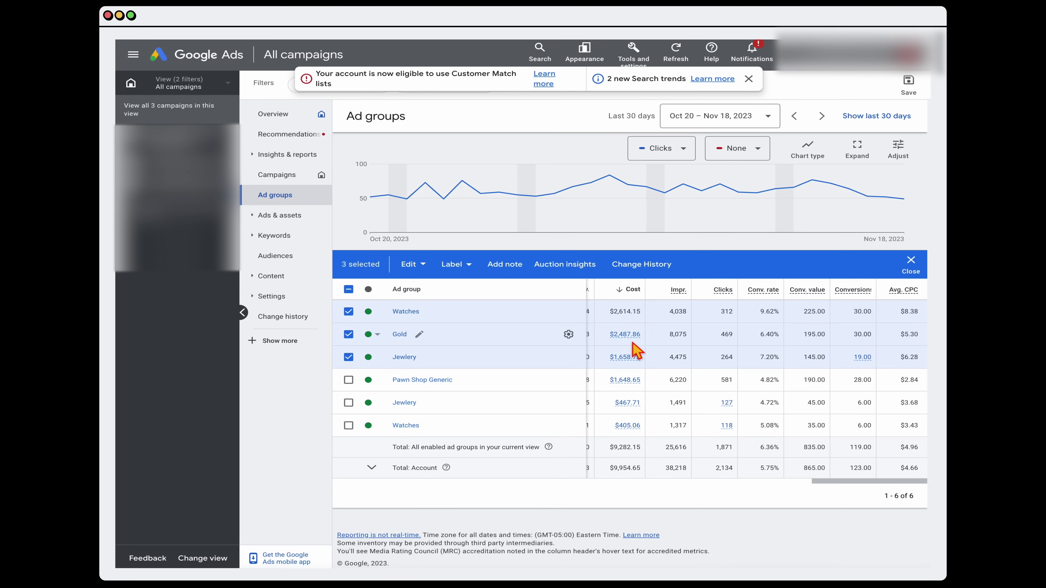
scroll(638, 352, left, 8)
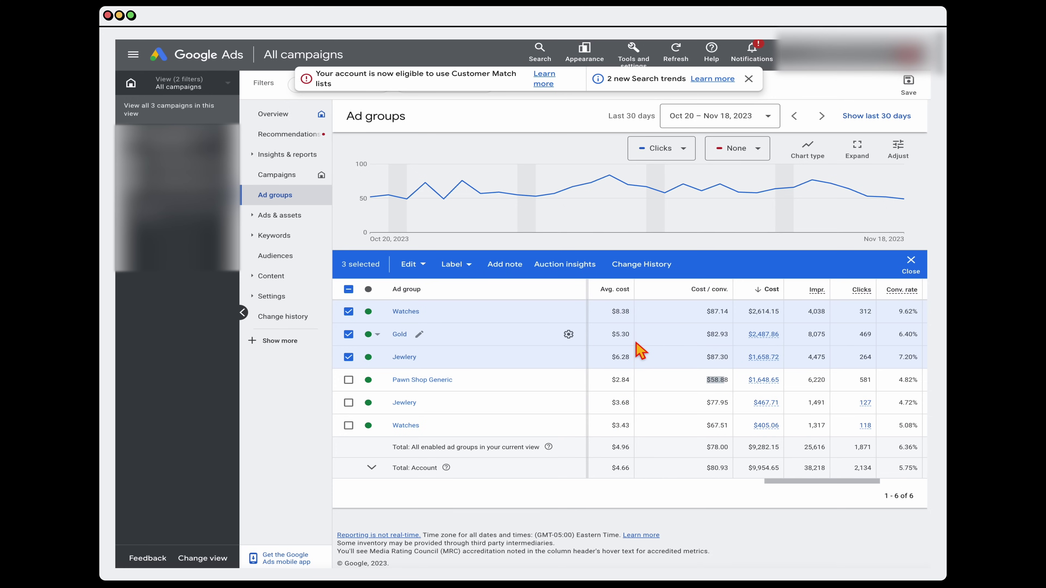
click(348, 357)
click(348, 334)
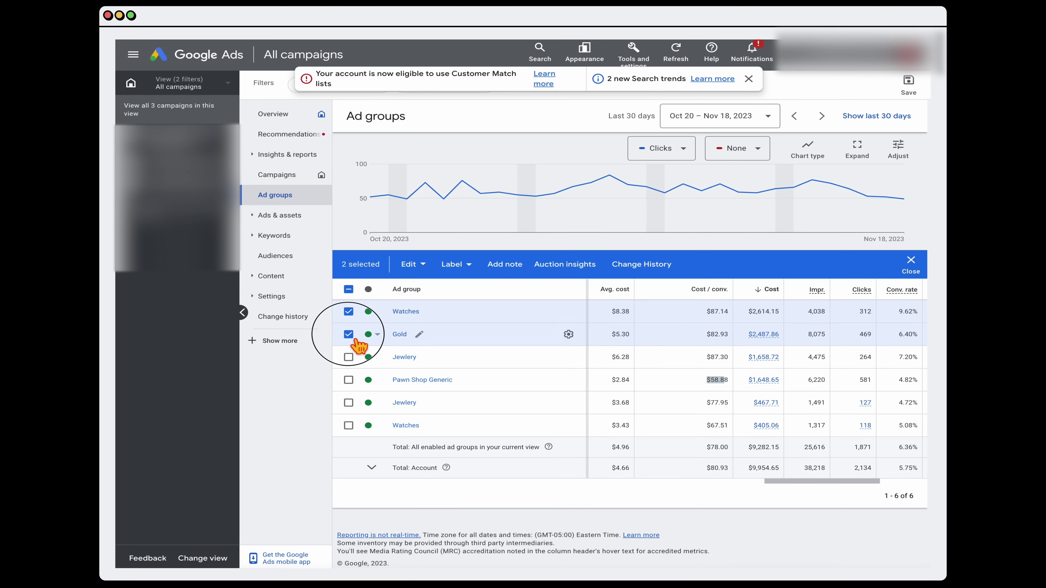
click(349, 311)
click(348, 379)
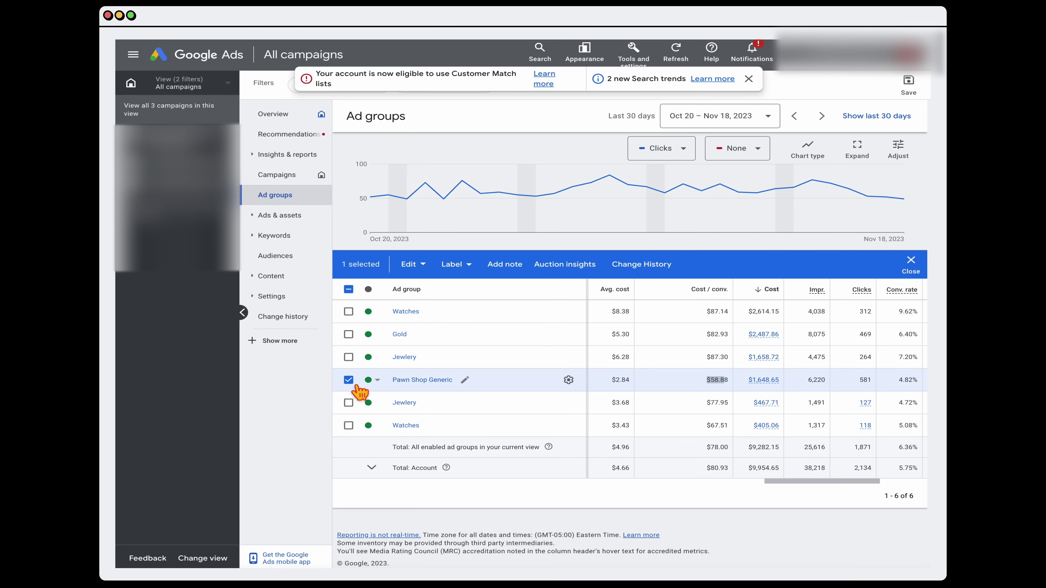